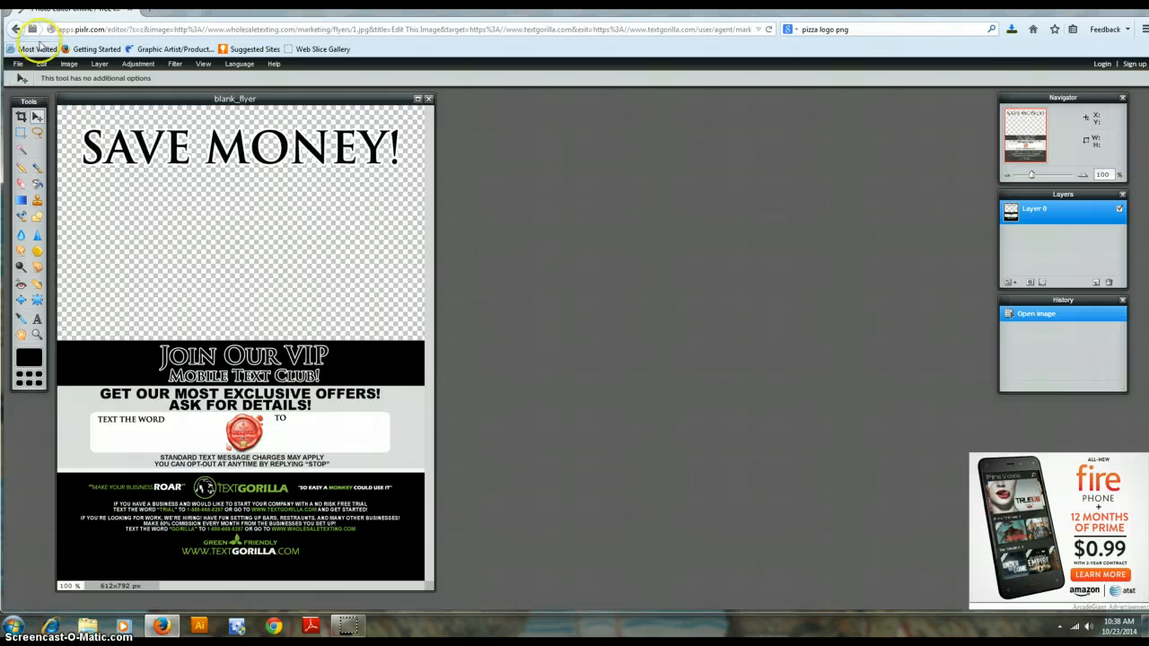
# - Open pizza2.jpg from the Desktop as a new layer in the blank flyer
pyautogui.click(18, 65)
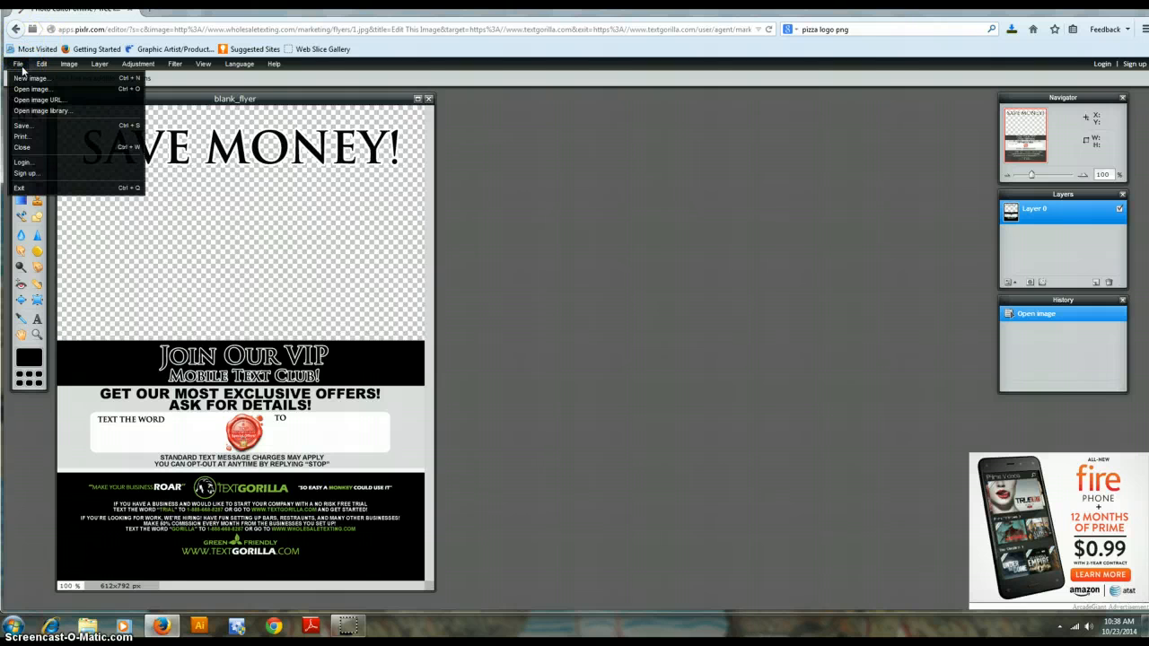
pyautogui.moveTo(72, 67)
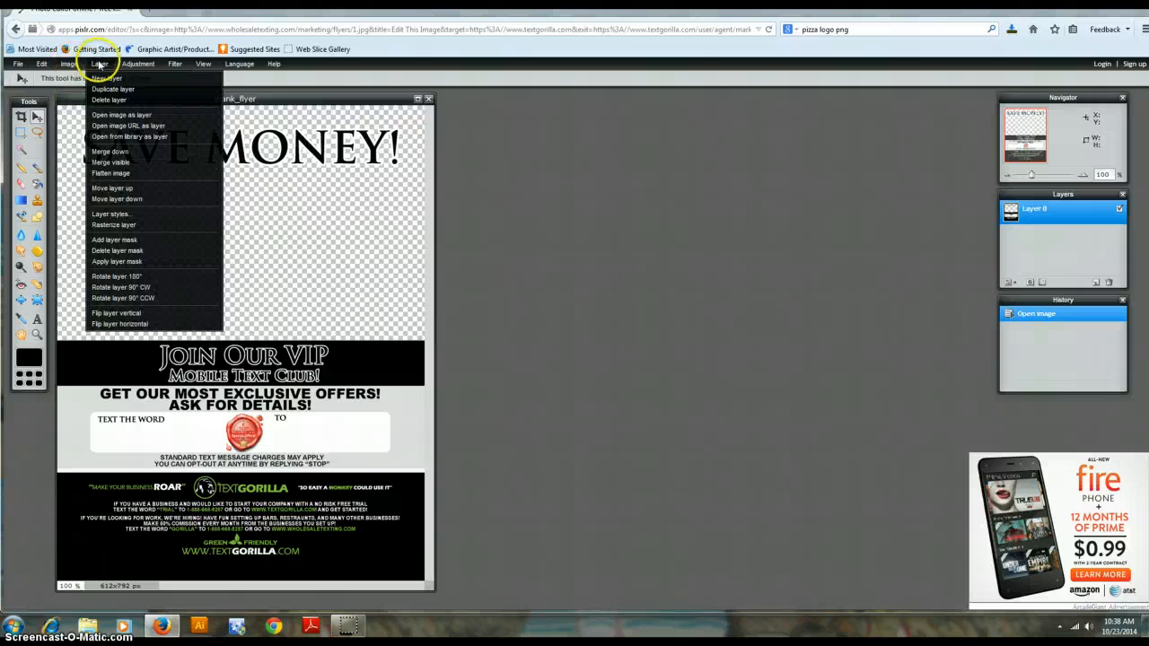
pyautogui.click(101, 115)
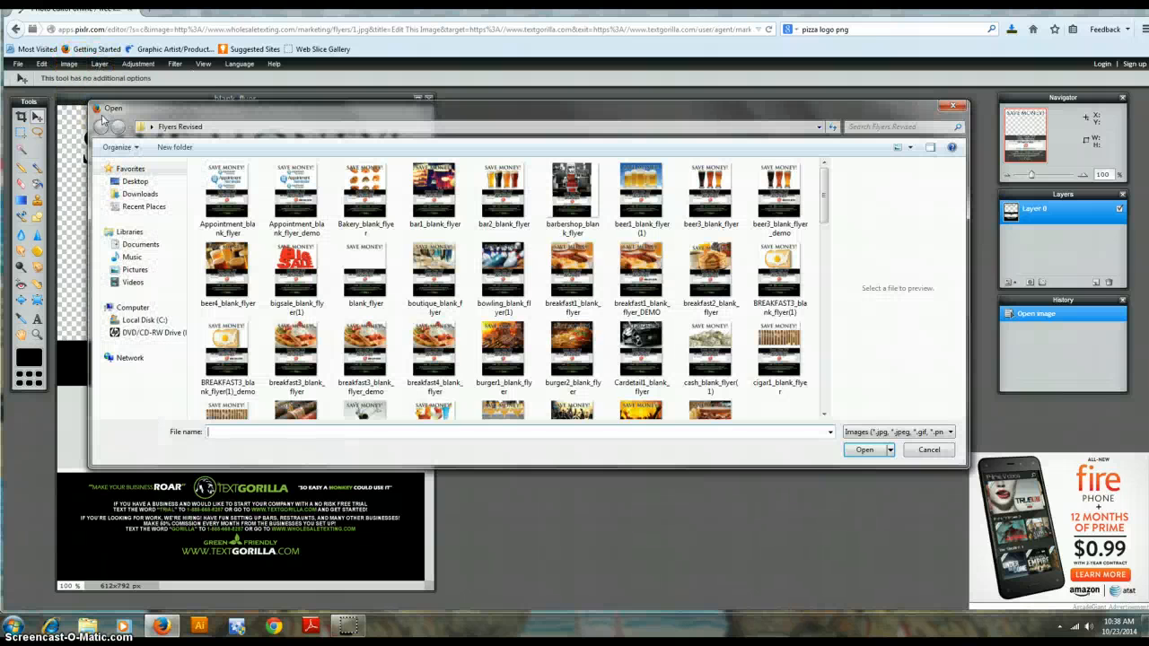
pyautogui.click(136, 182)
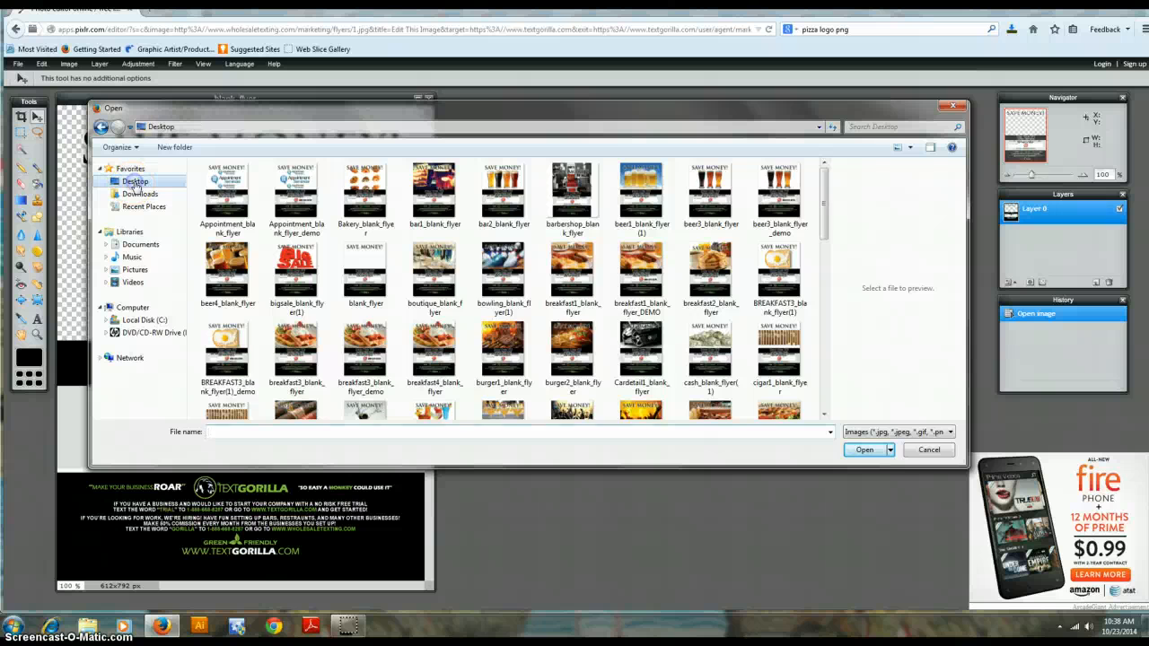
pyautogui.click(226, 432)
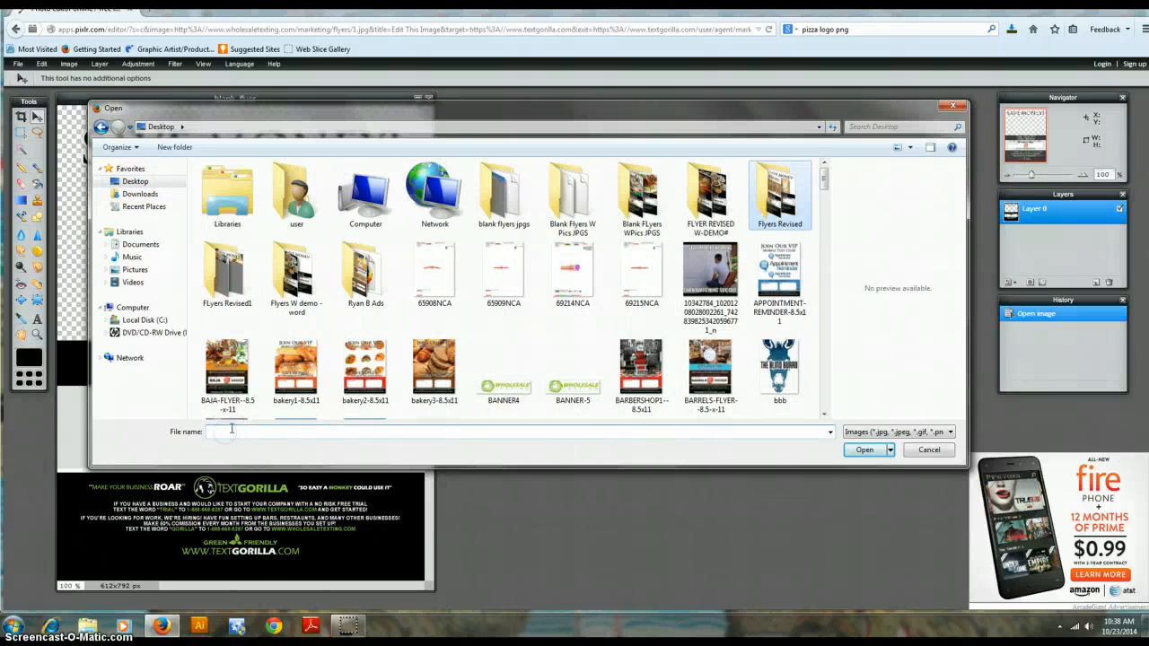
pyautogui.write('pizz')
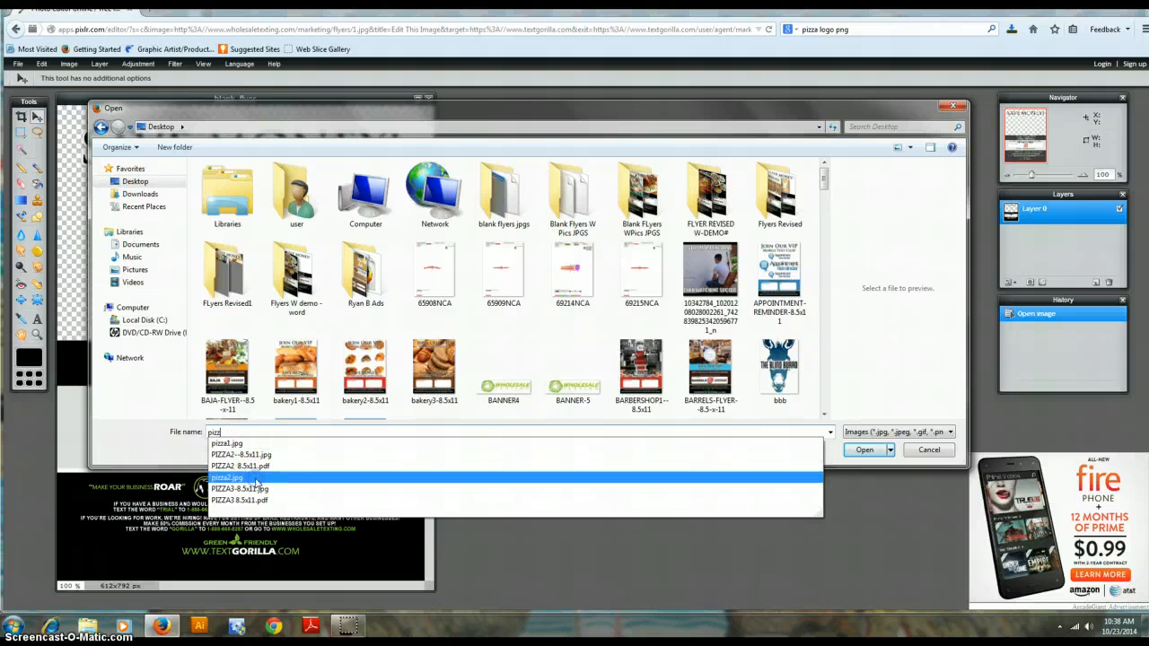
pyautogui.click(256, 483)
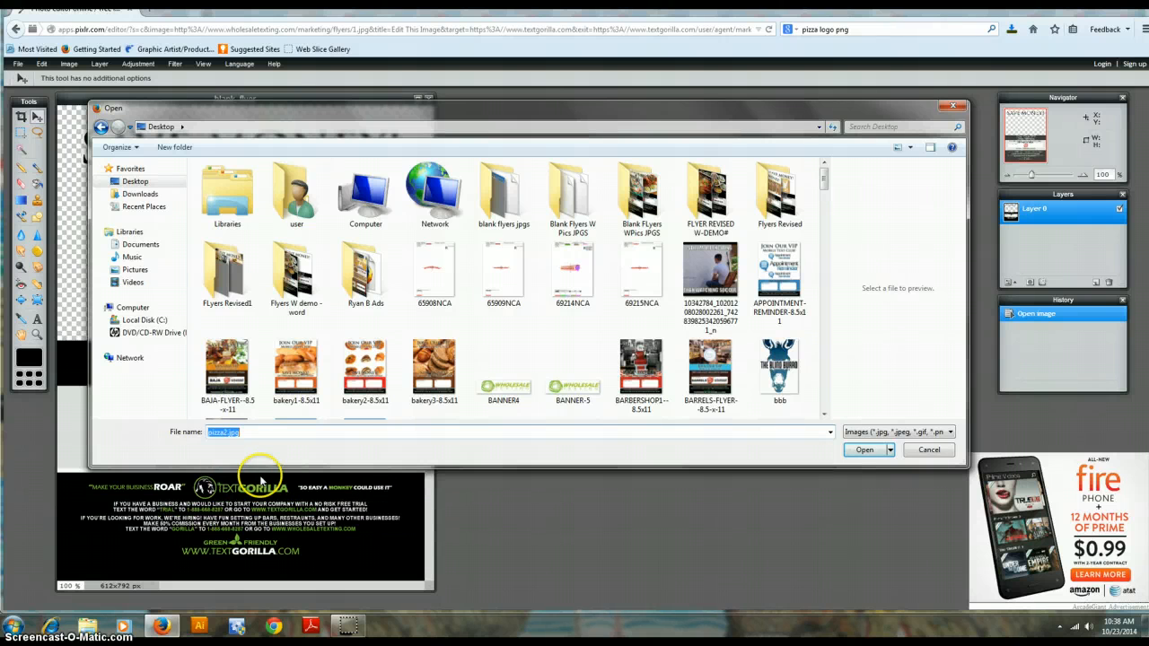
pyautogui.click(884, 449)
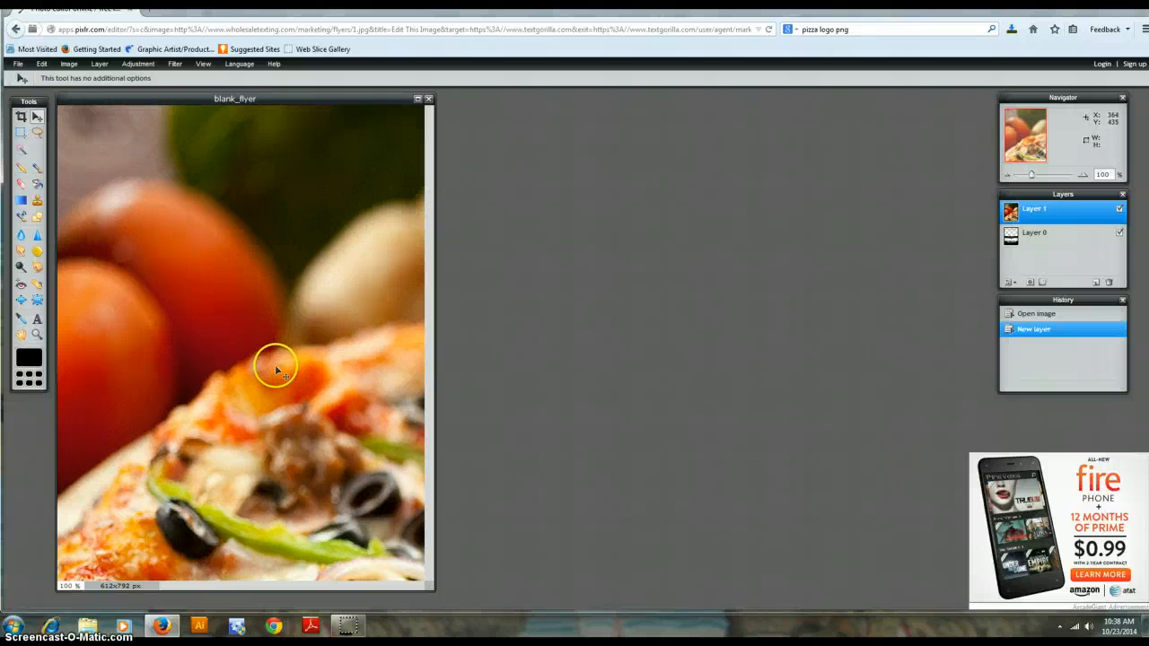
pyautogui.click(42, 65)
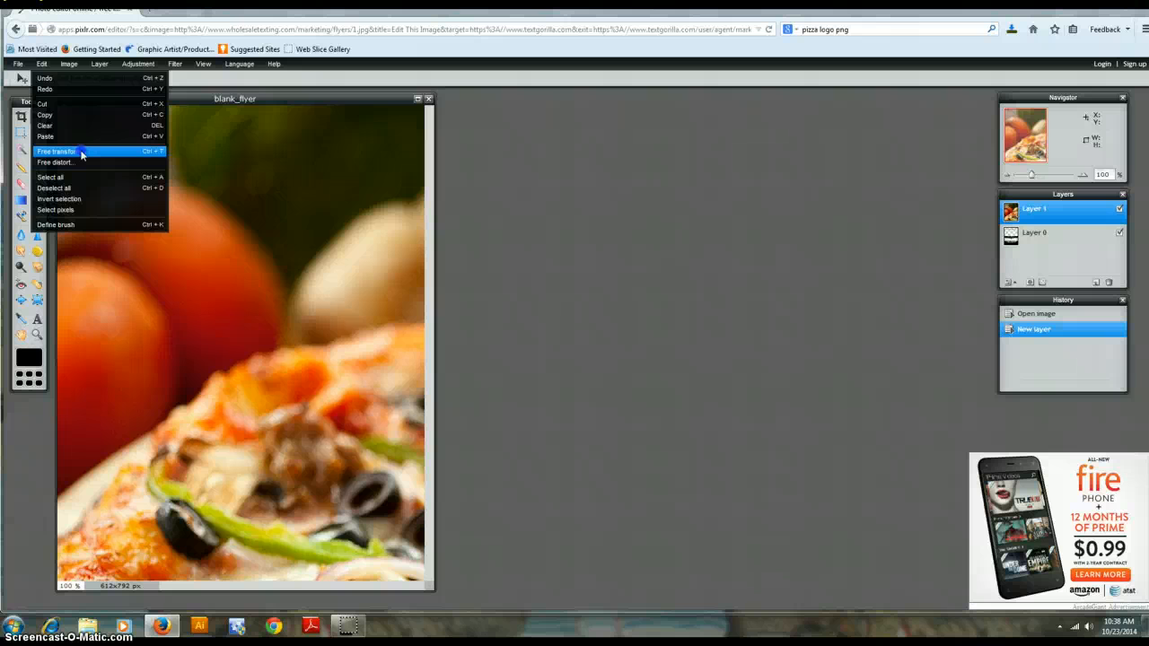
pyautogui.click(82, 150)
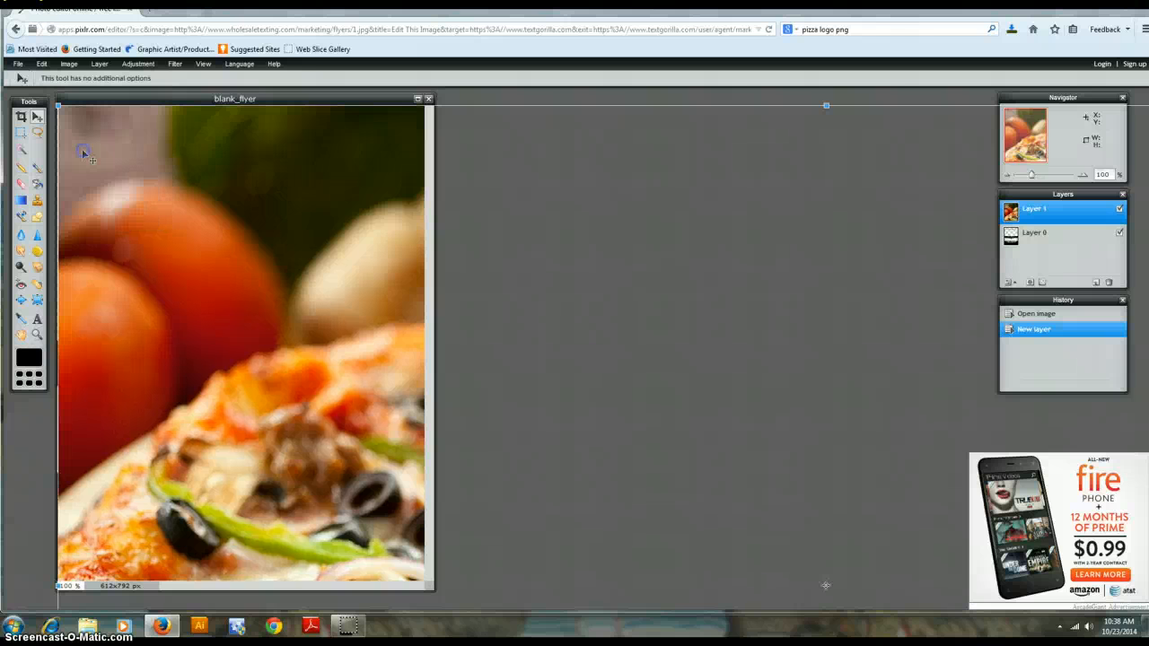
pyautogui.click(826, 105)
pyautogui.moveTo(828, 105); pyautogui.dragTo(853, 208)
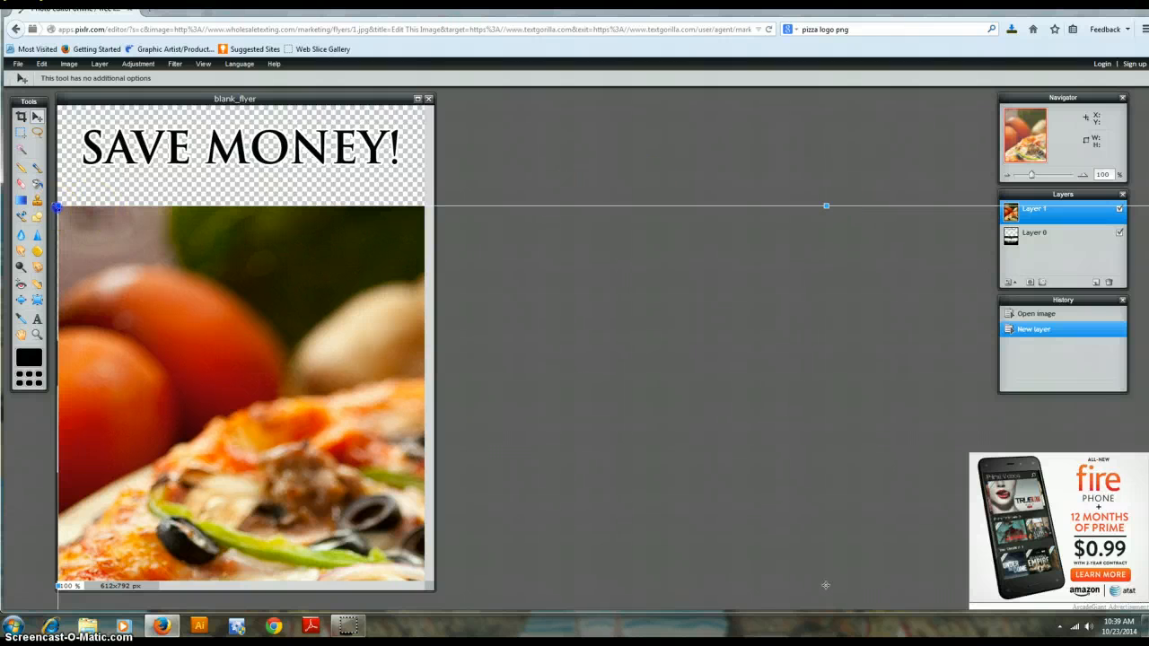
pyautogui.moveTo(55, 206); pyautogui.dragTo(132, 275)
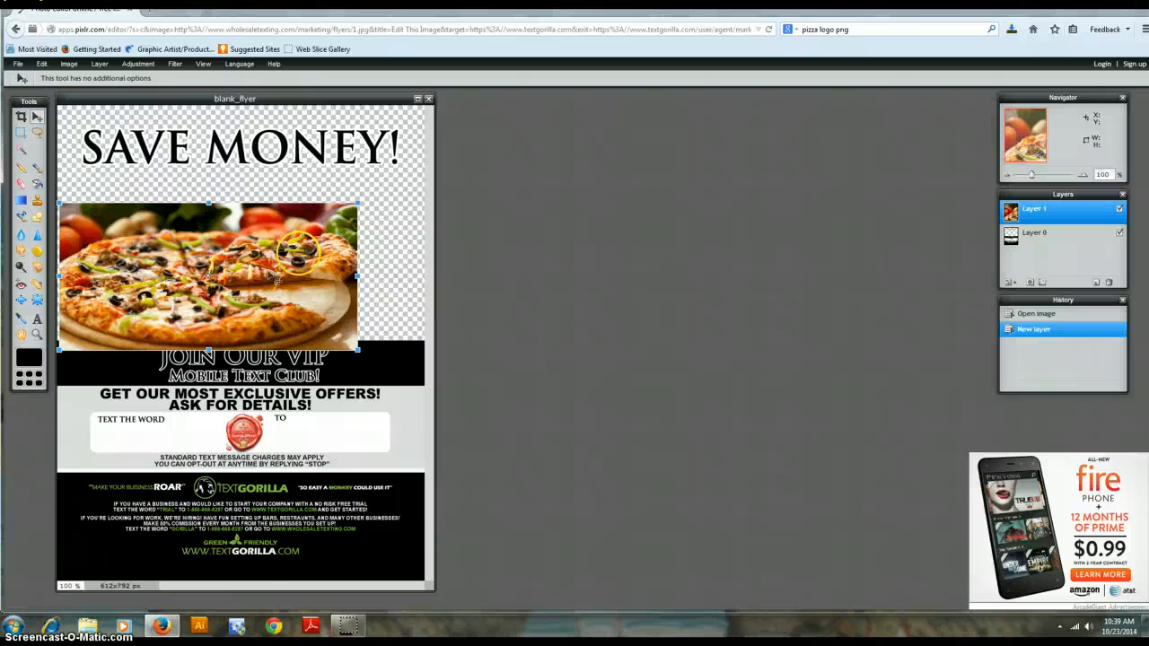
pyautogui.click(371, 222)
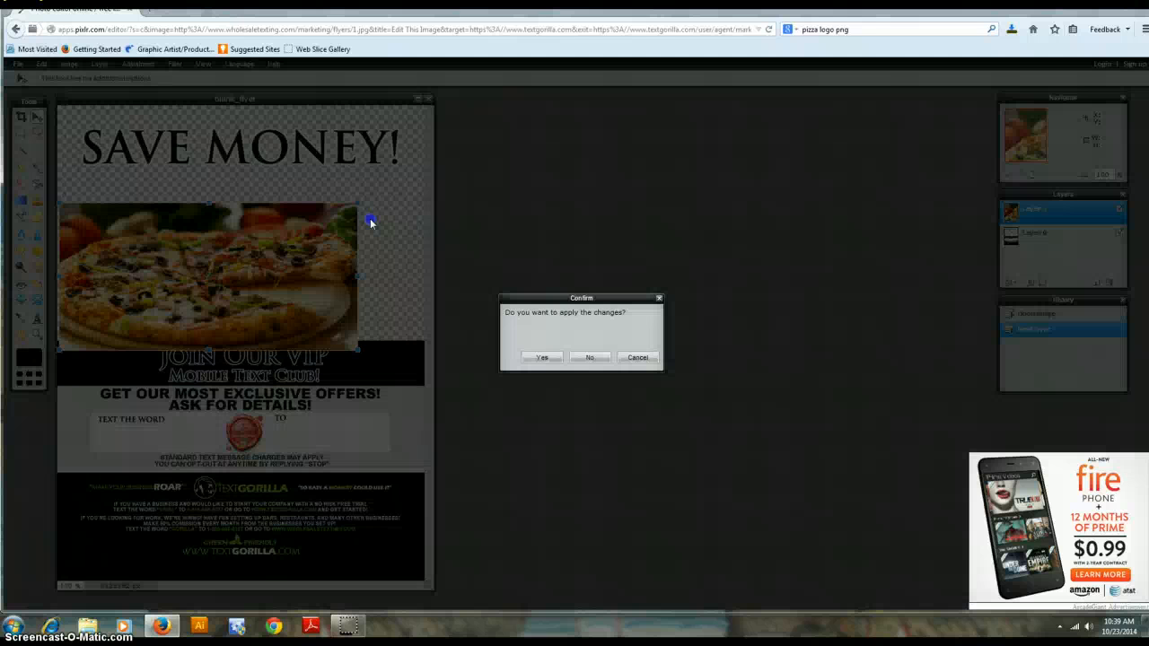
pyautogui.click(602, 358)
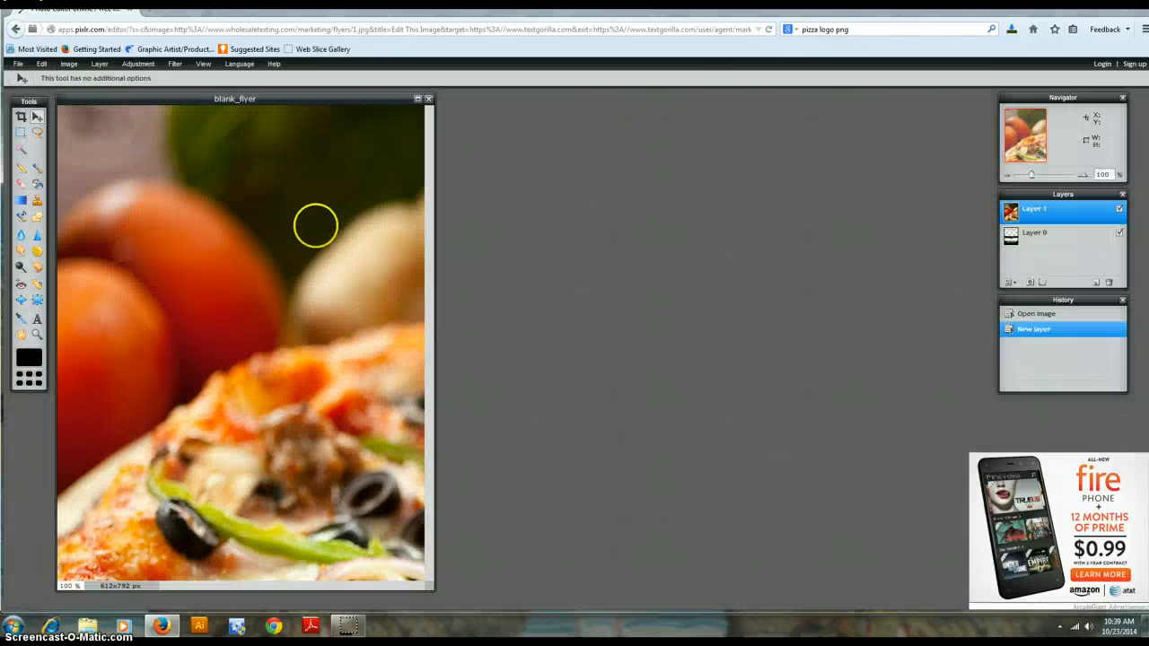
# - Free transform the pizza photo, shrinking and moving it to fill the flyer's transparent upper area down to the Join Our VIP band, and apply it
pyautogui.moveTo(159, 177); pyautogui.dragTo(215, 218)
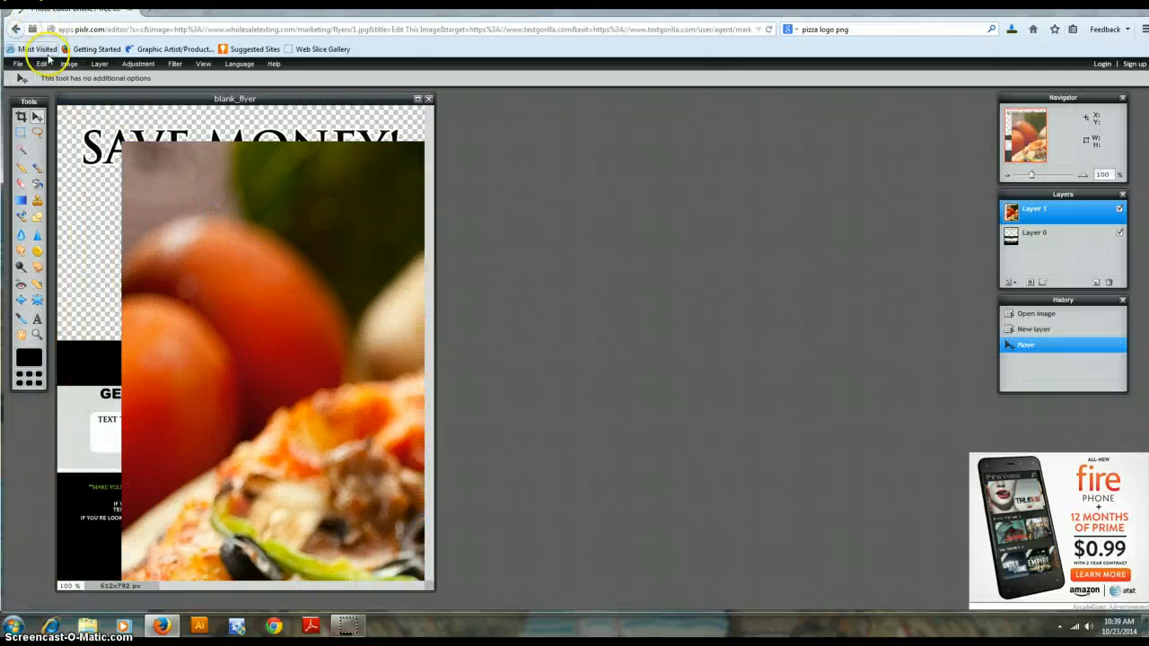
pyautogui.click(43, 66)
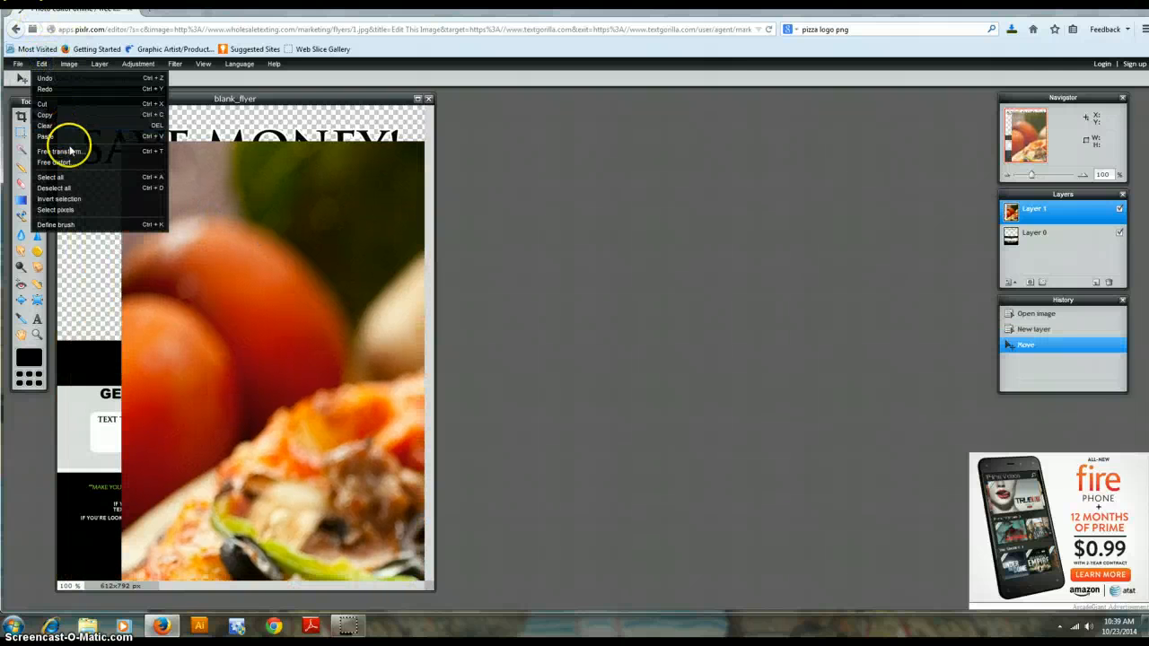
pyautogui.click(70, 153)
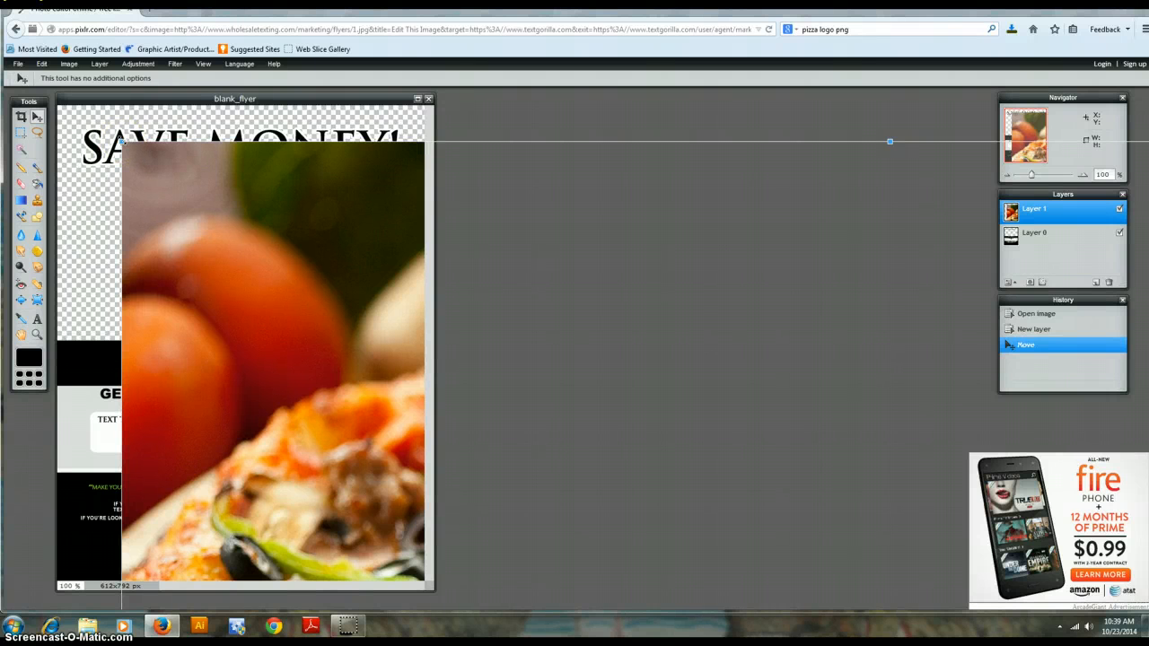
pyautogui.moveTo(123, 142); pyautogui.dragTo(601, 534)
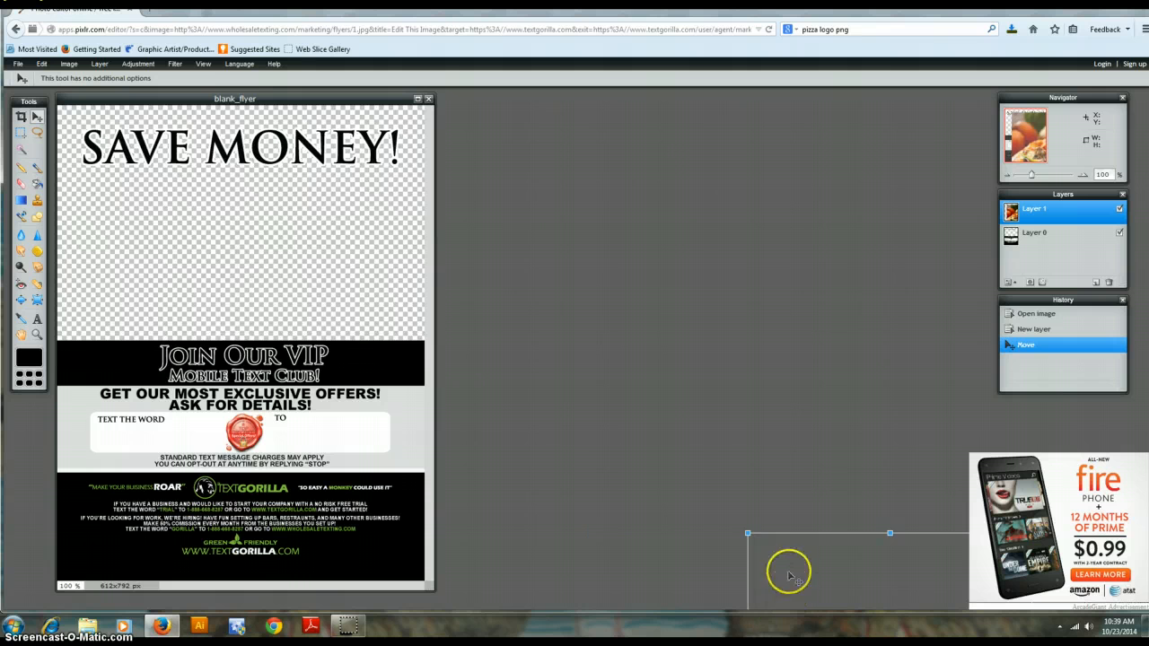
pyautogui.moveTo(787, 570); pyautogui.dragTo(79, 138)
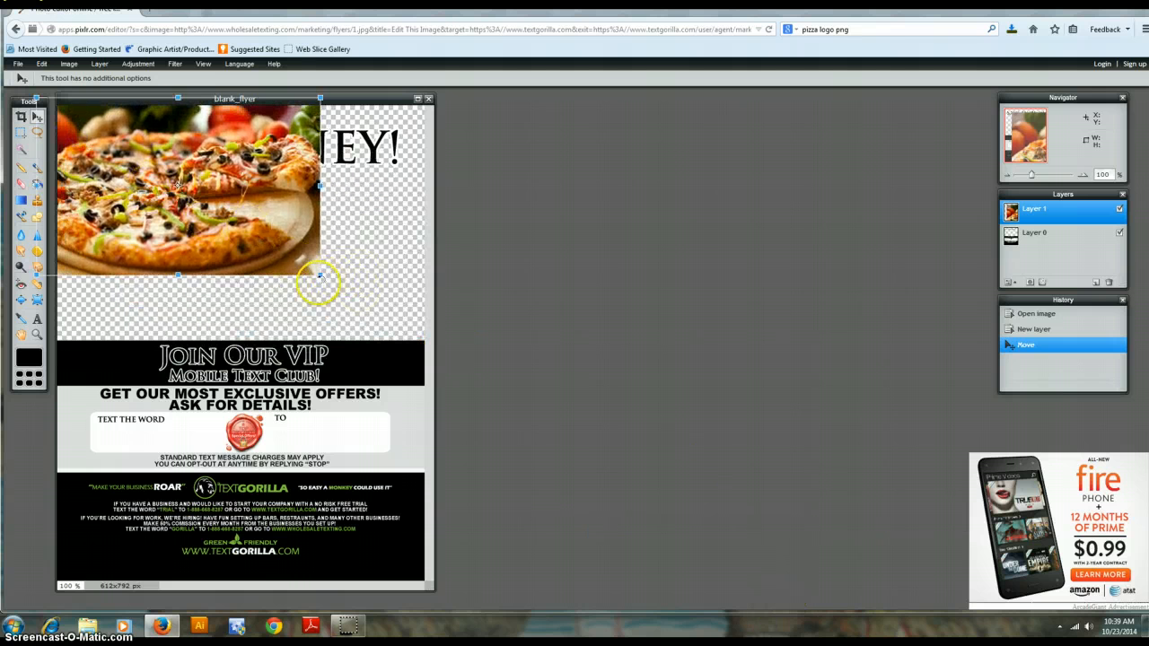
pyautogui.moveTo(318, 277); pyautogui.dragTo(429, 361)
pyautogui.moveTo(287, 265); pyautogui.dragTo(358, 264)
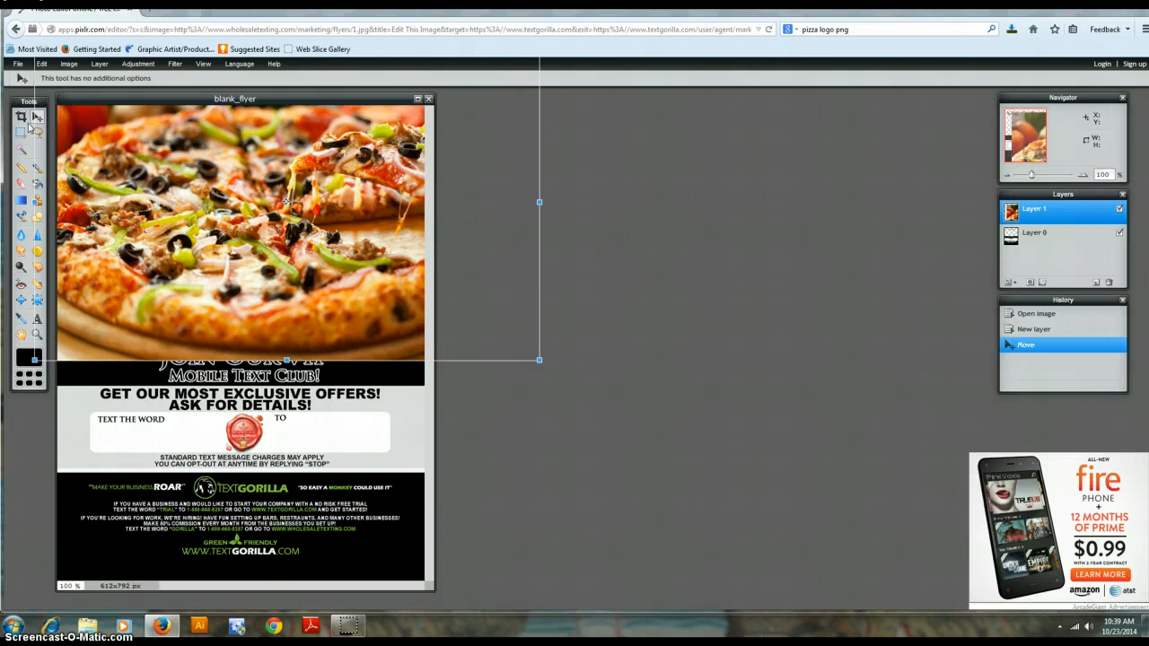
pyautogui.moveTo(90, 153)
pyautogui.mouseDown()
pyautogui.moveTo(117, 158)
pyautogui.moveTo(79, 138)
pyautogui.mouseUp()
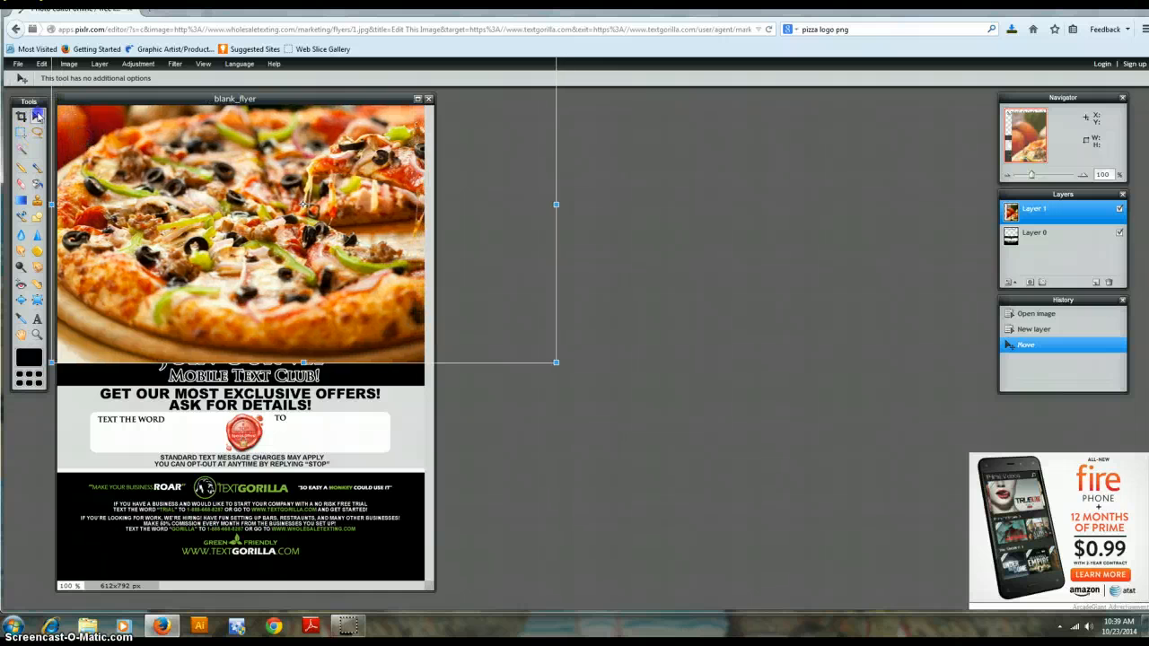
pyautogui.click(36, 115)
pyautogui.click(554, 359)
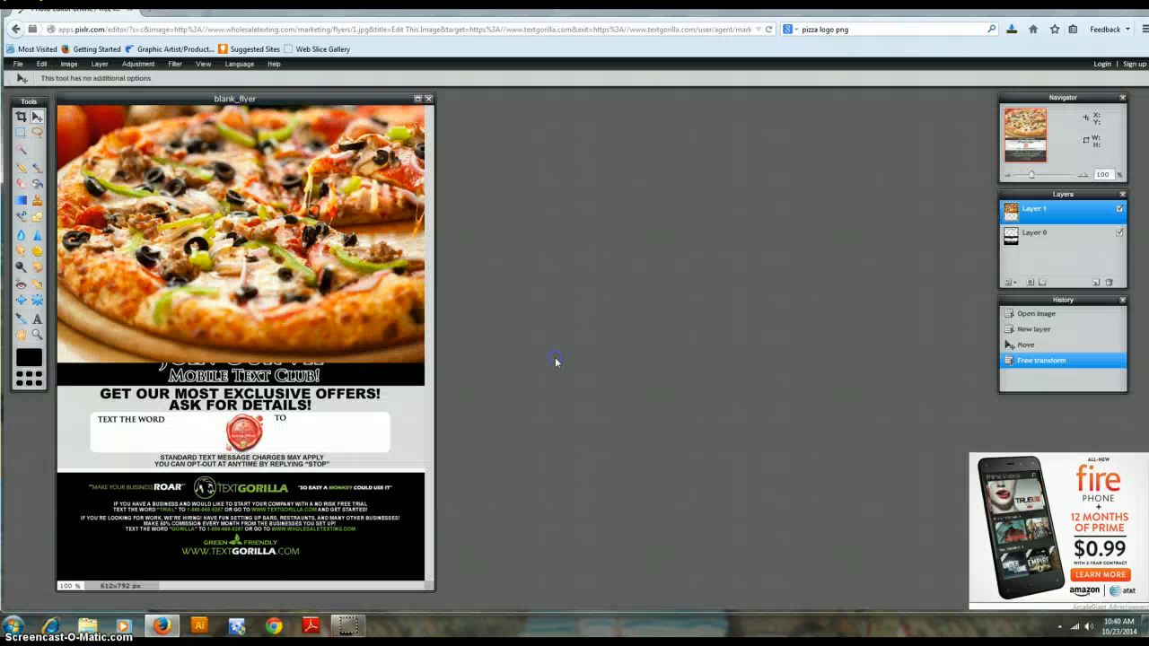
pyautogui.click(544, 346)
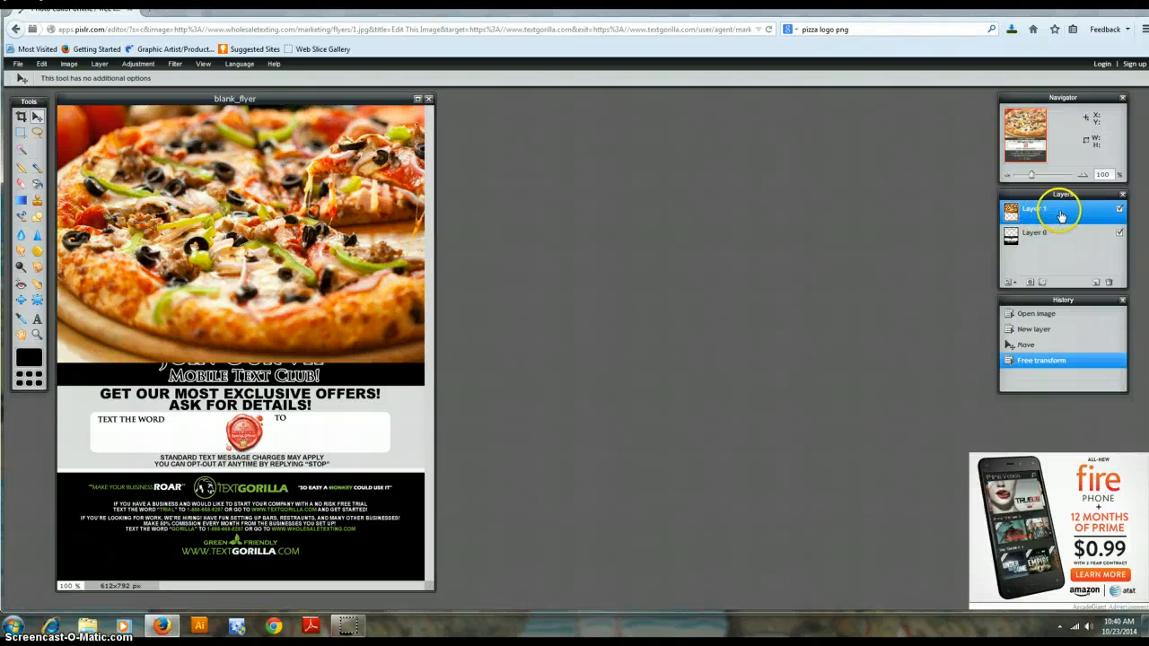
# - Move the pizza photo layer below the flyer template layer
pyautogui.moveTo(1060, 215); pyautogui.dragTo(1055, 255)
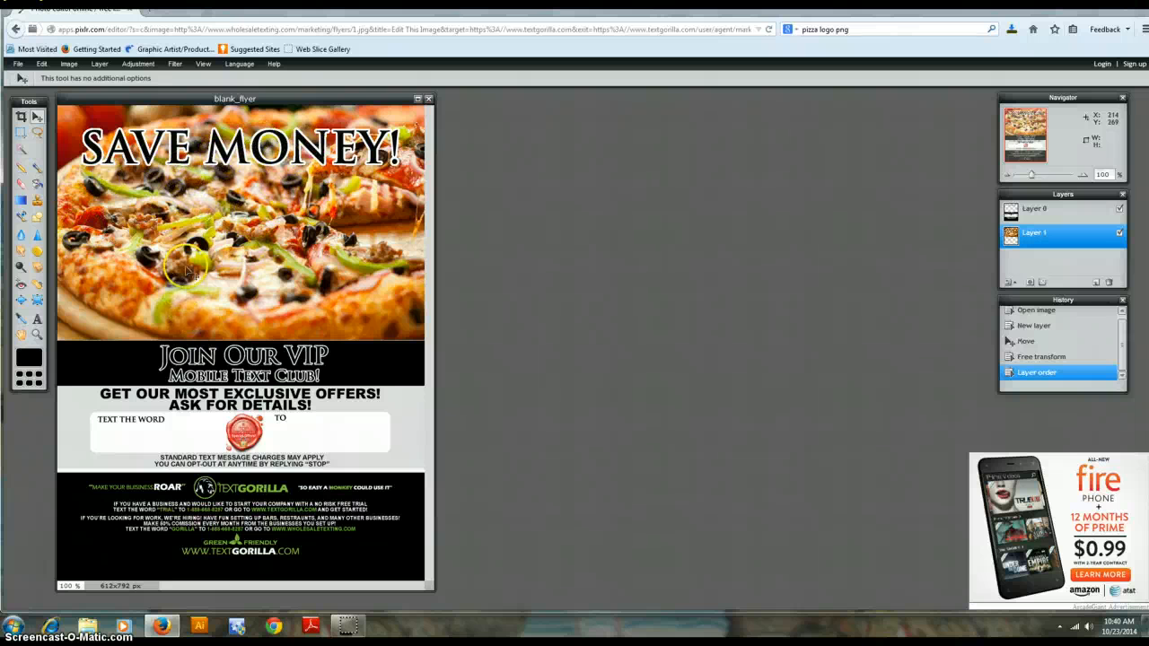
# - Open CiCis_Pizza.png from the Desktop as a new layer above the pizza photo
pyautogui.click(18, 67)
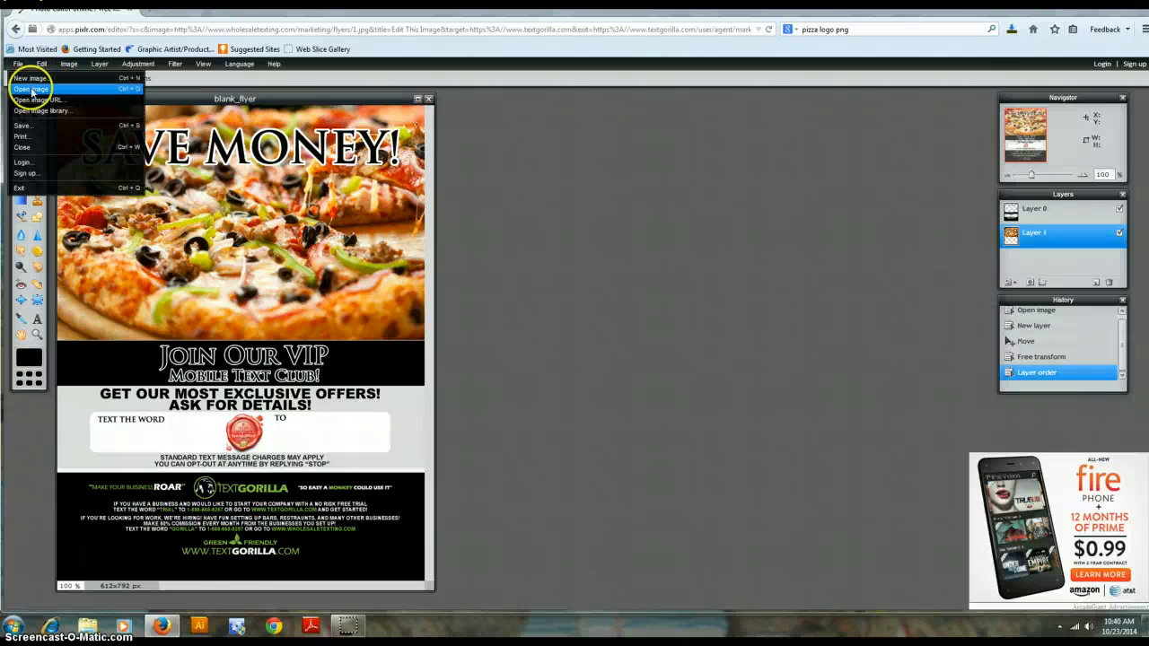
pyautogui.click(73, 66)
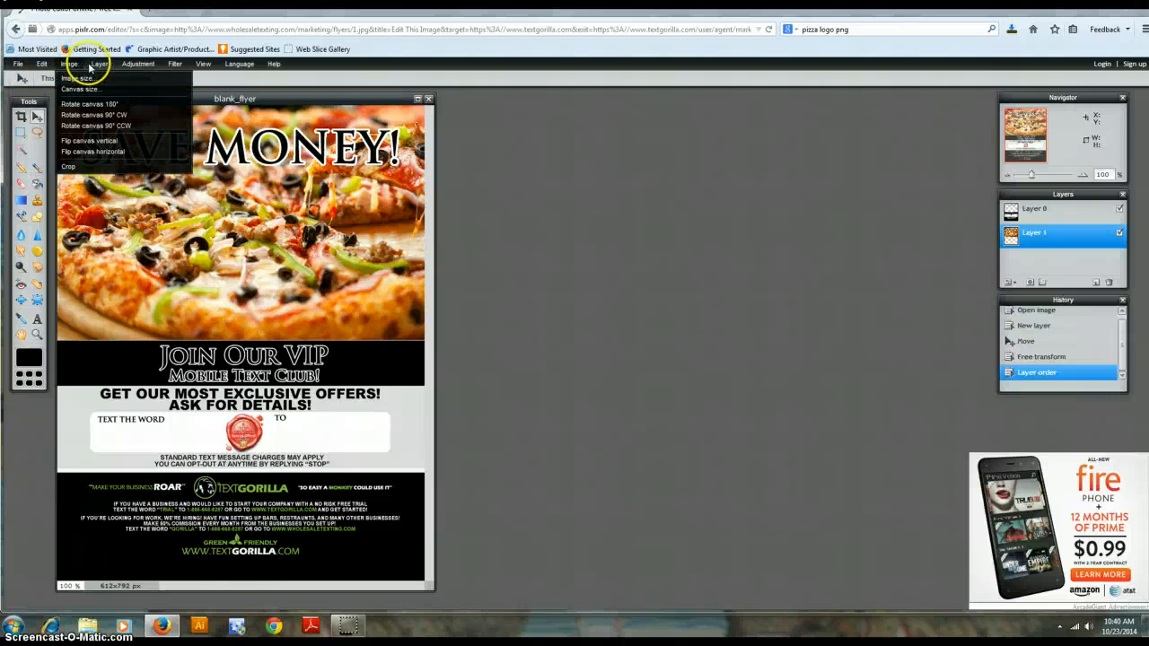
pyautogui.click(99, 63)
pyautogui.click(123, 117)
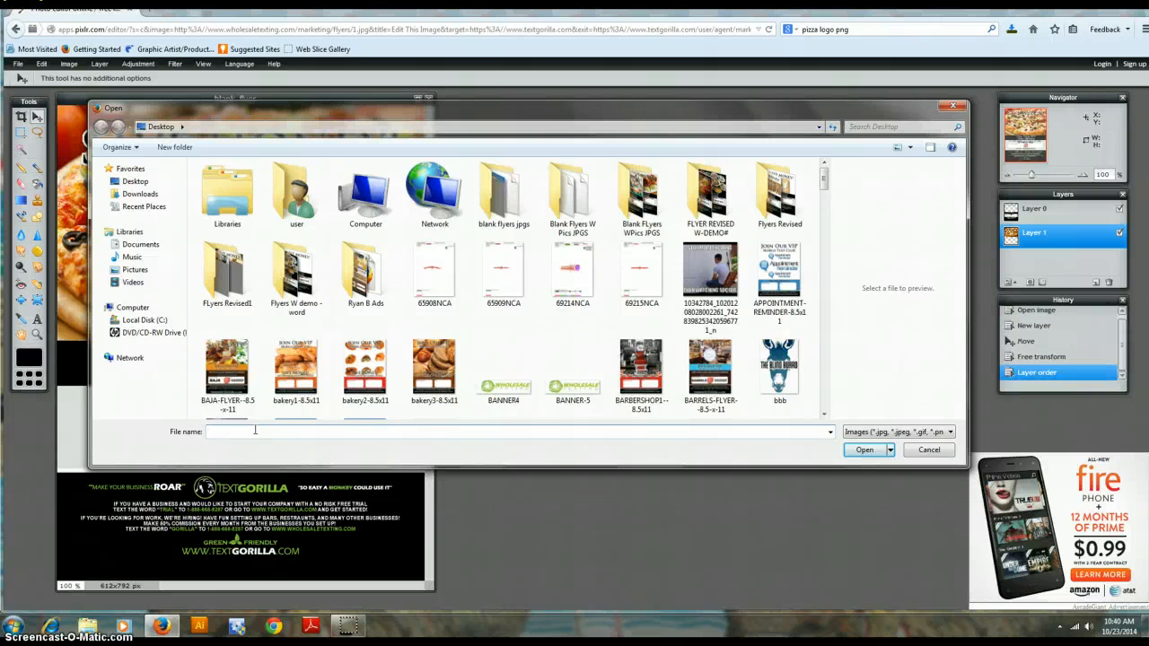
pyautogui.write('ci')
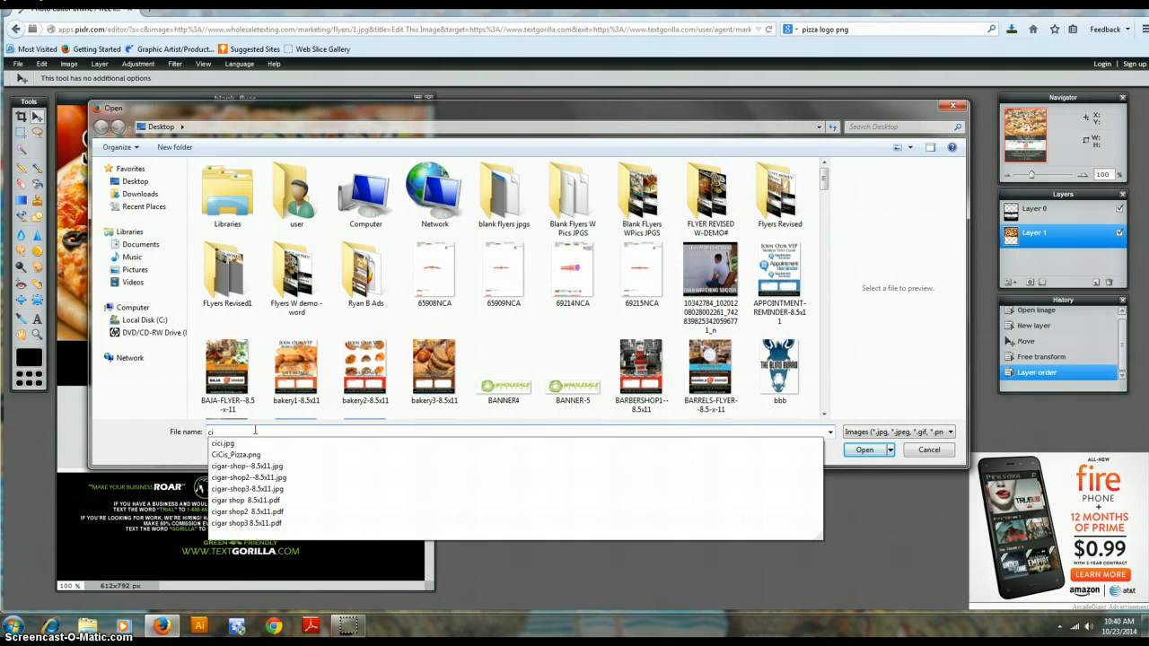
pyautogui.click(239, 445)
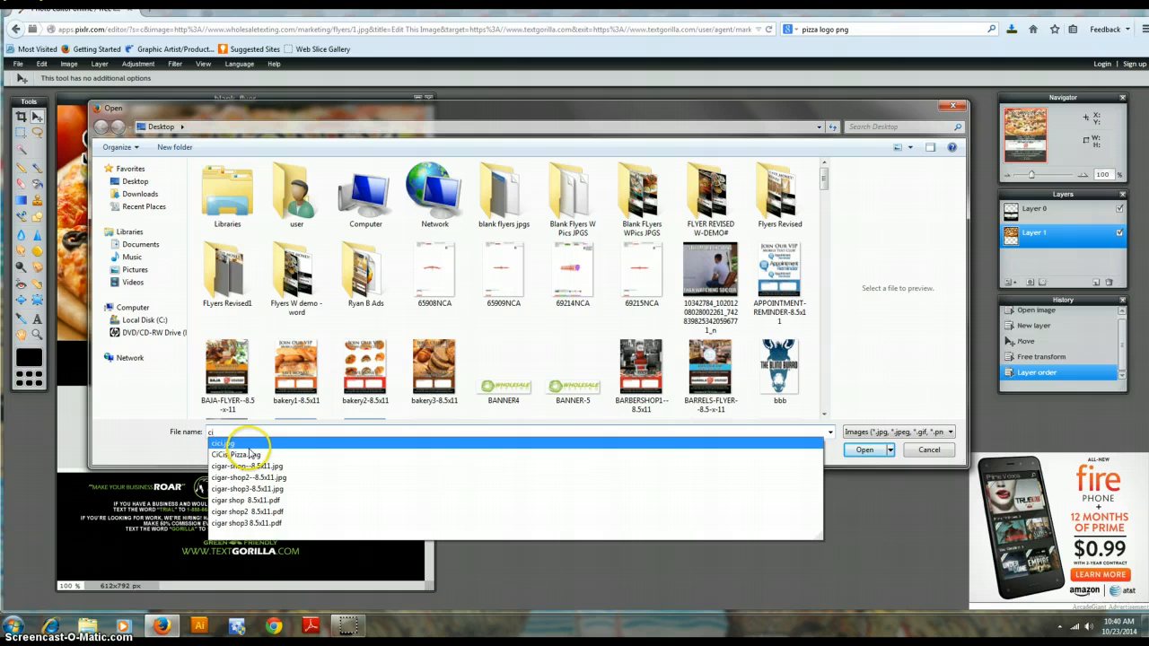
pyautogui.click(253, 457)
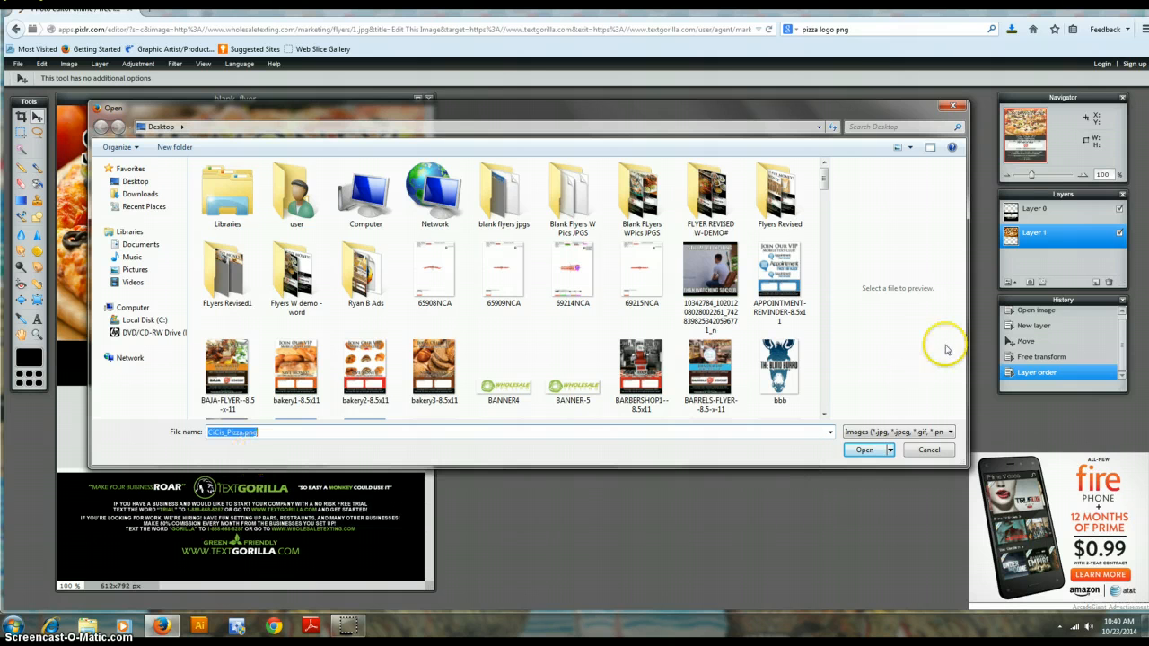
pyautogui.click(860, 451)
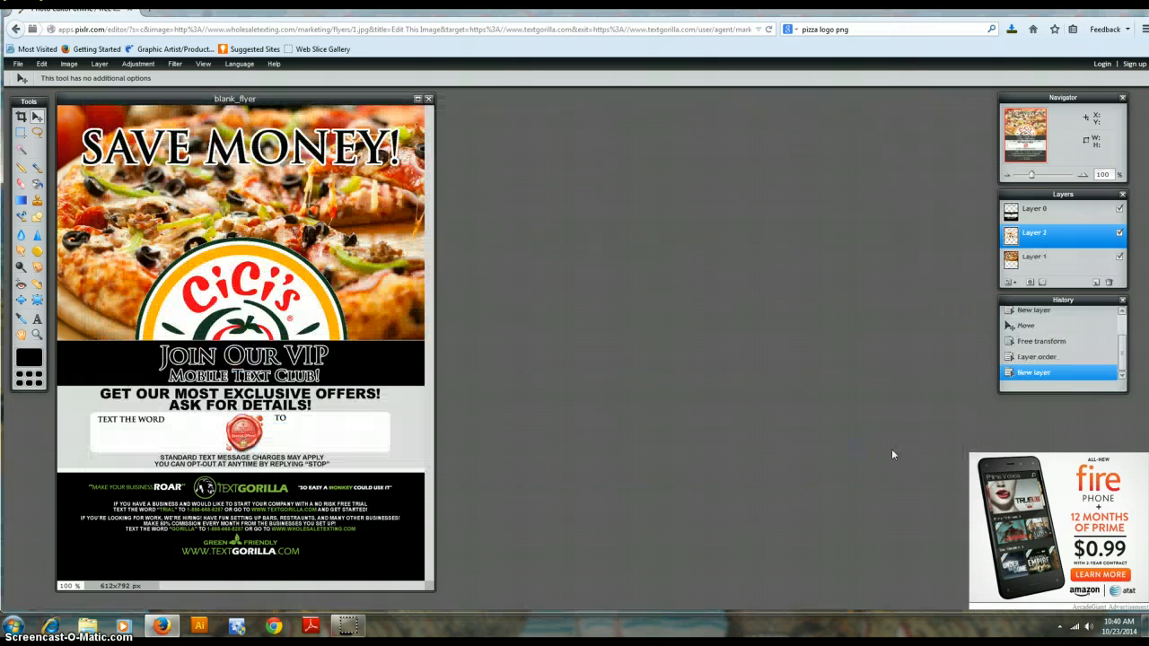
# - Move the CiCi's Pizza logo up to the middle of the pizza photo, fully above the Join Our VIP band
pyautogui.moveTo(276, 263); pyautogui.dragTo(273, 172)
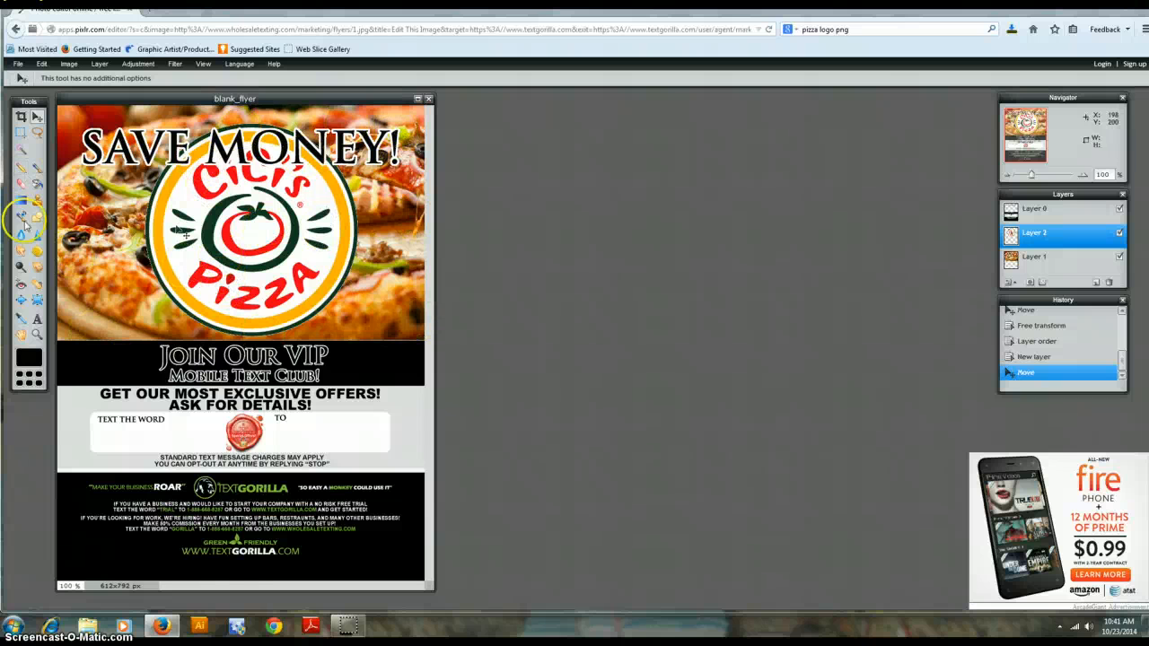
pyautogui.moveTo(236, 215); pyautogui.dragTo(191, 244)
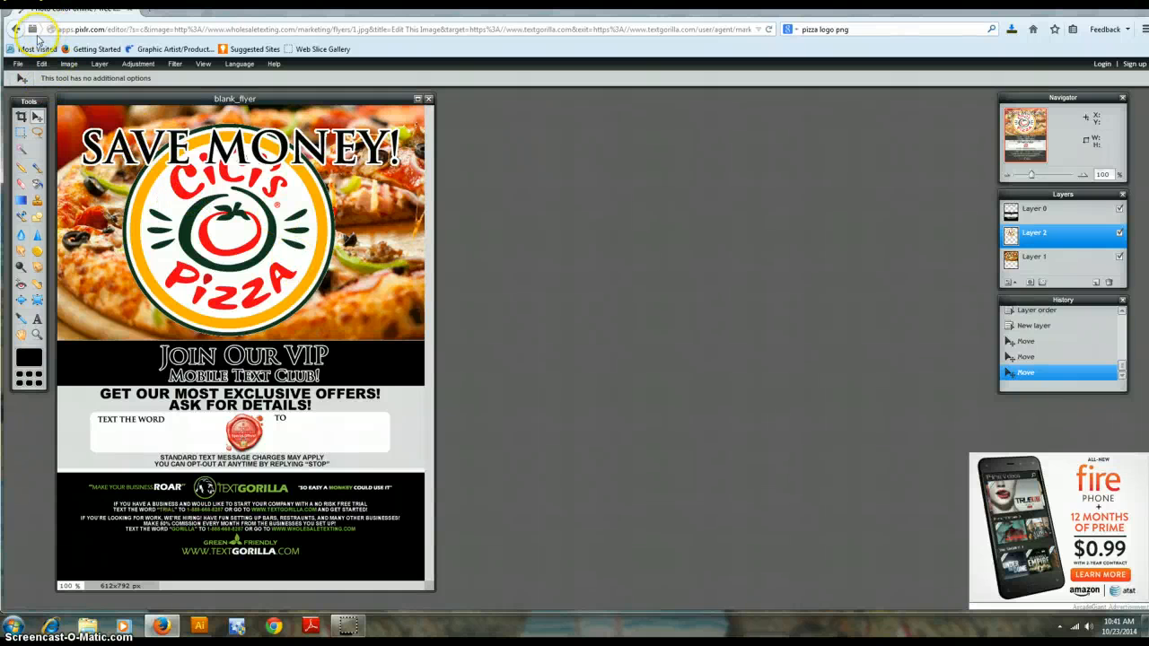
pyautogui.click(43, 64)
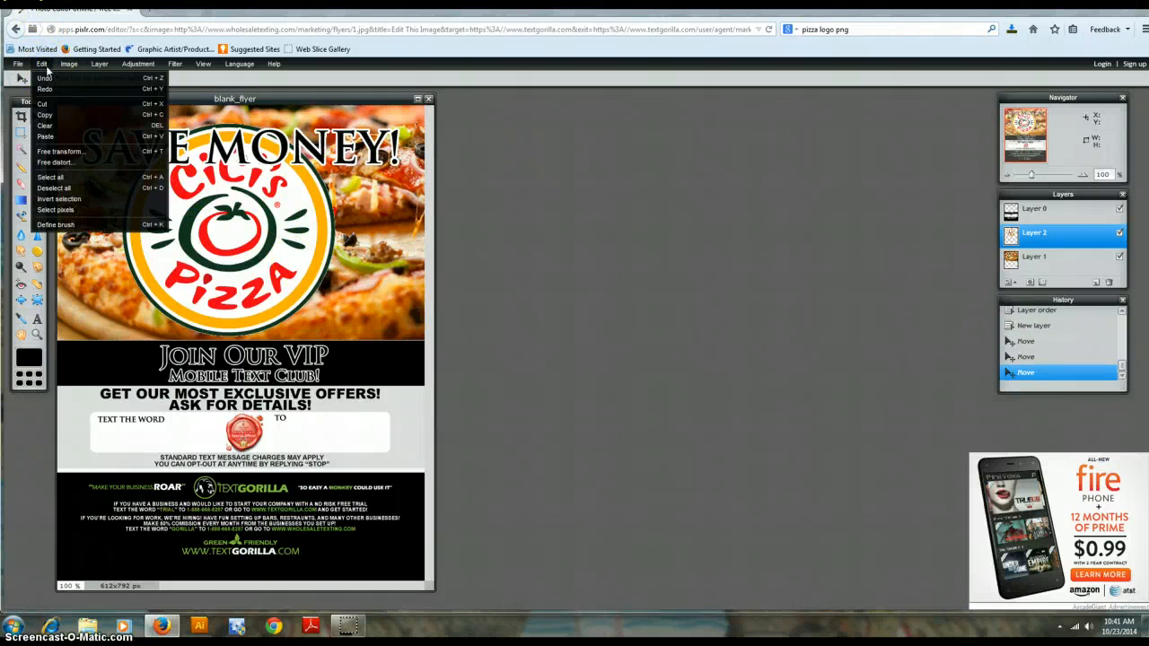
pyautogui.moveTo(20, 69)
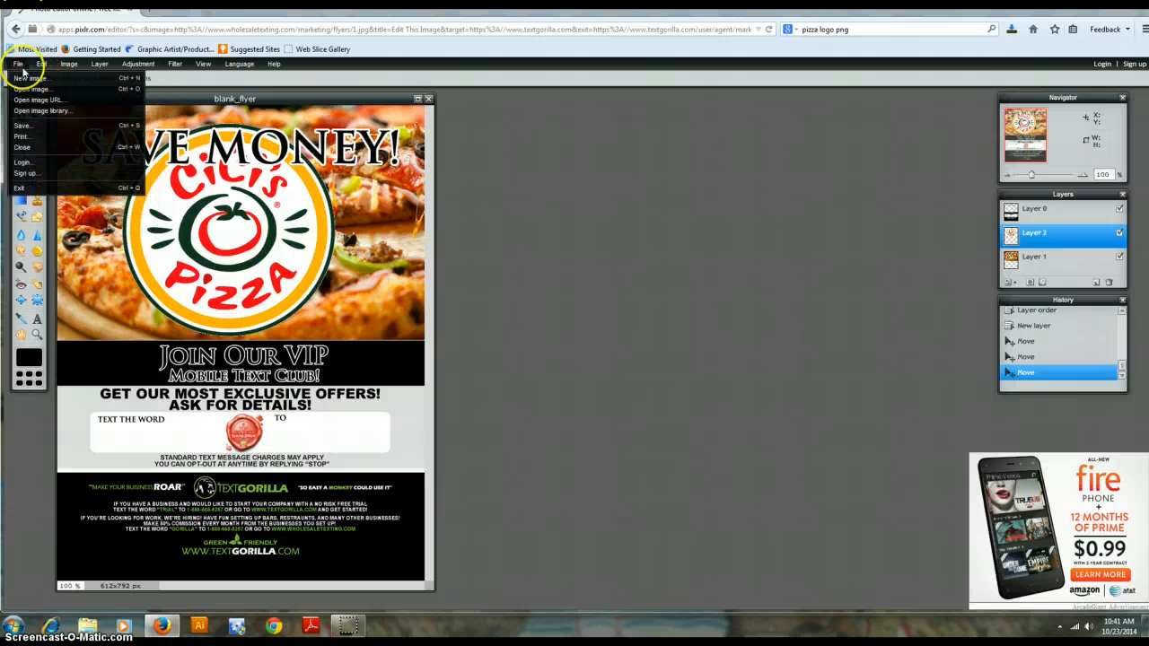
# - Free transform the CiCi's Pizza logo, shrinking it and centring it between the Save Money headline and the Join Our VIP band, and apply it
pyautogui.click(53, 154)
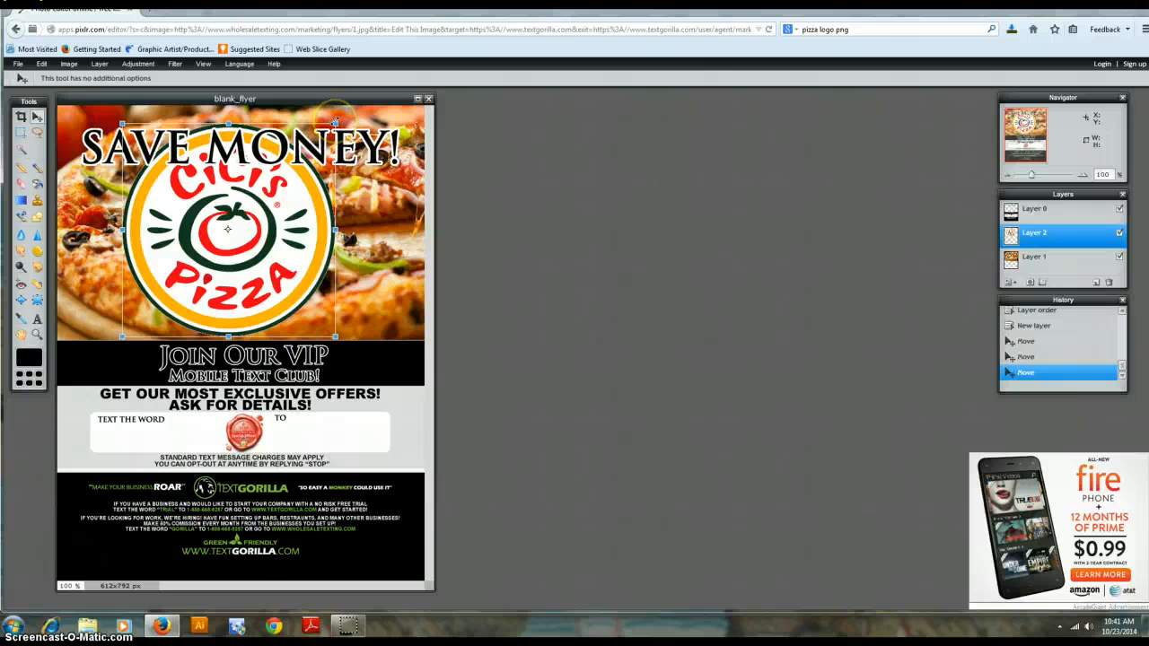
pyautogui.moveTo(335, 122); pyautogui.dragTo(306, 155)
pyautogui.moveTo(260, 224); pyautogui.dragTo(289, 228)
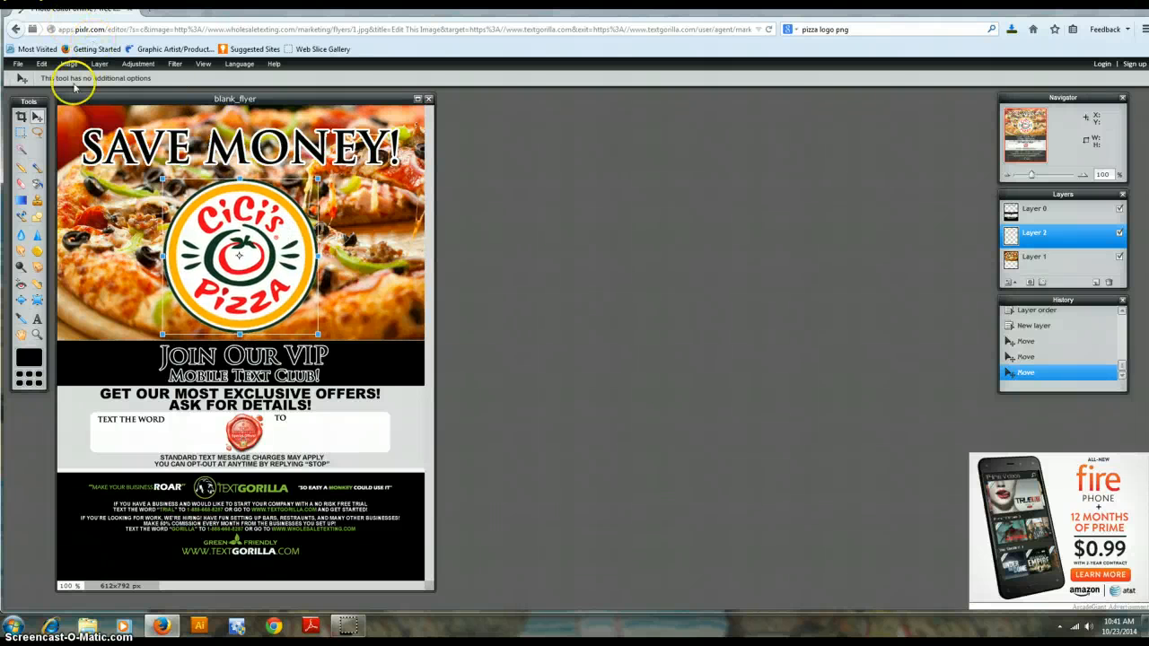
pyautogui.click(37, 117)
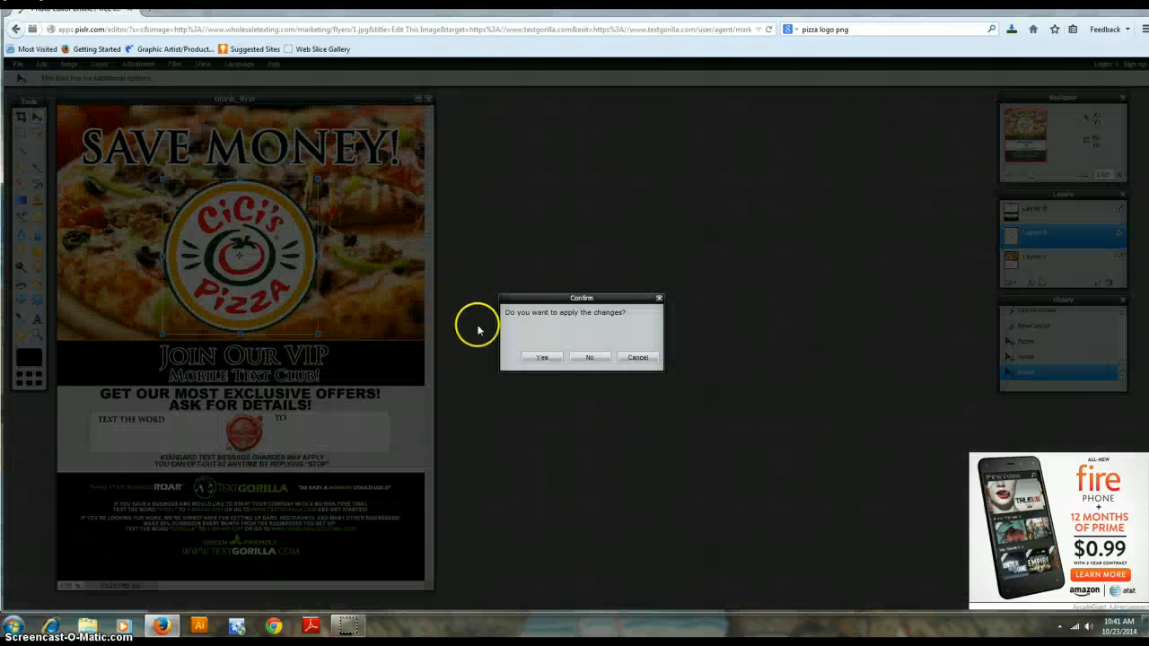
pyautogui.click(543, 358)
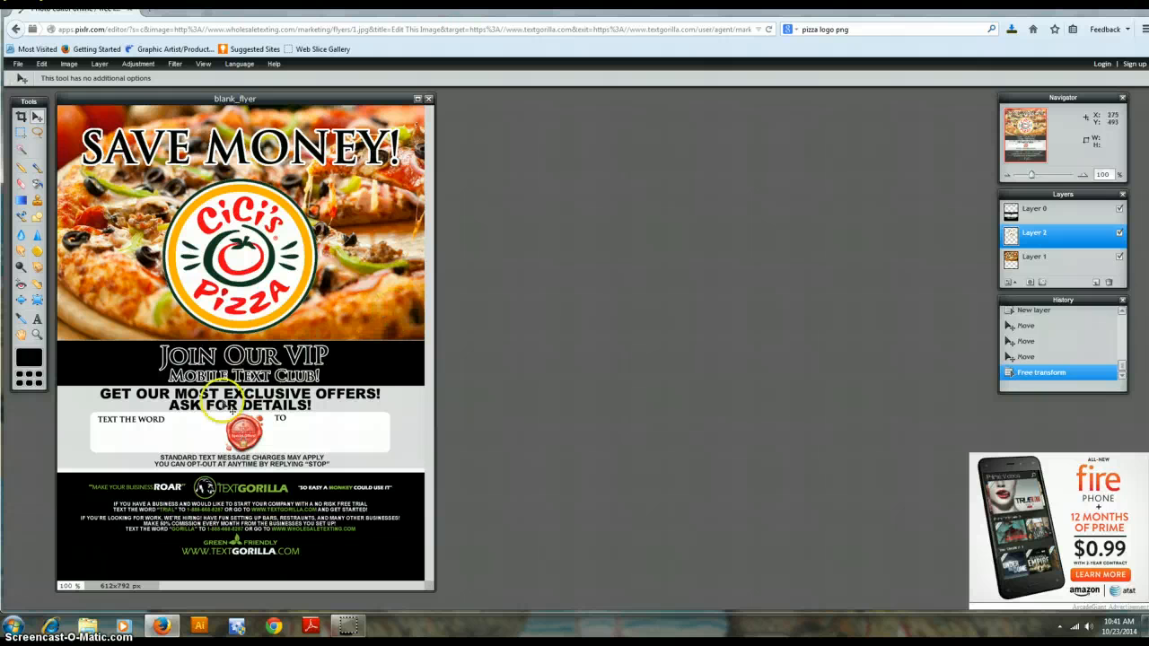
# - Start a new text layer in the white box beneath the word TO
pyautogui.click(37, 319)
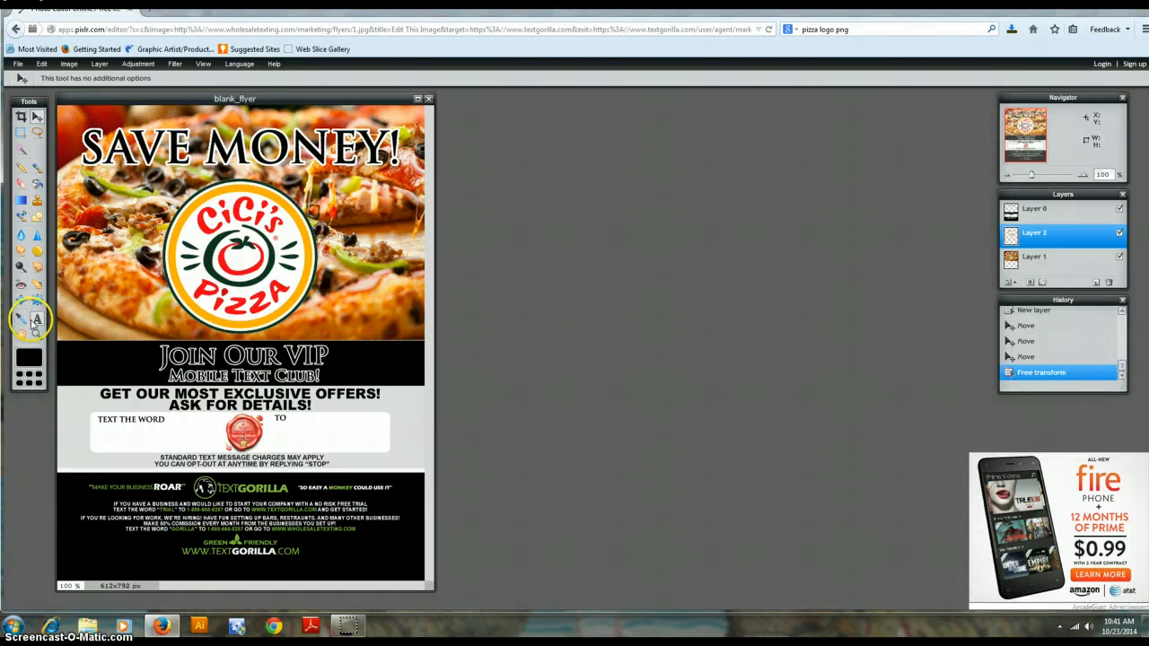
pyautogui.click(36, 319)
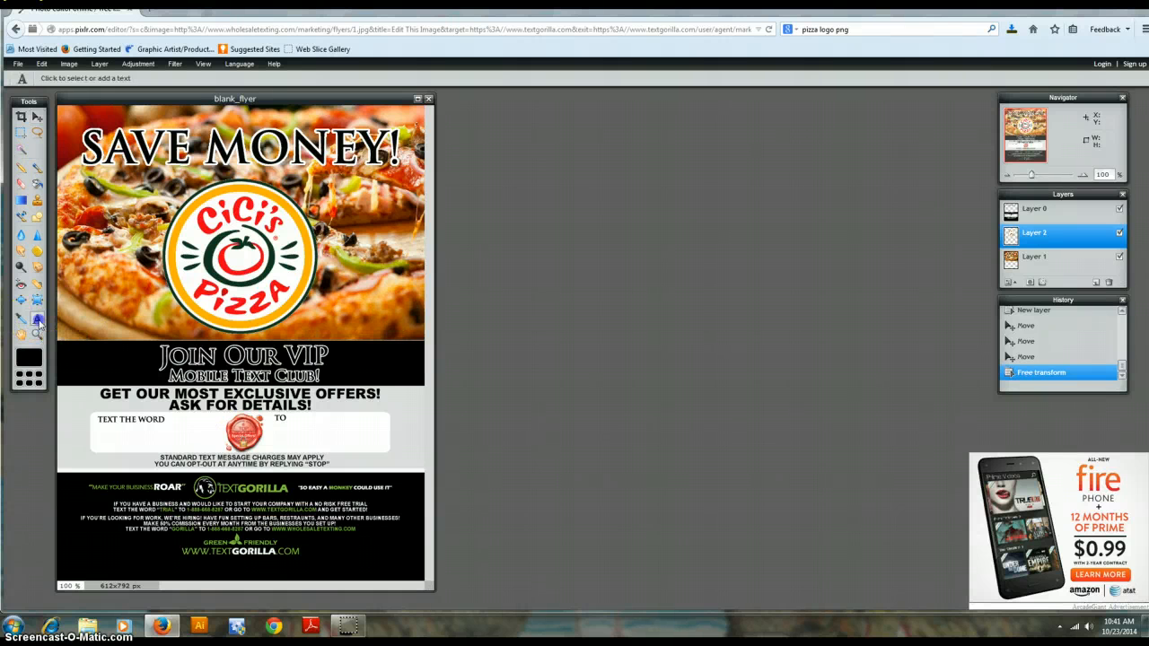
pyautogui.click(274, 428)
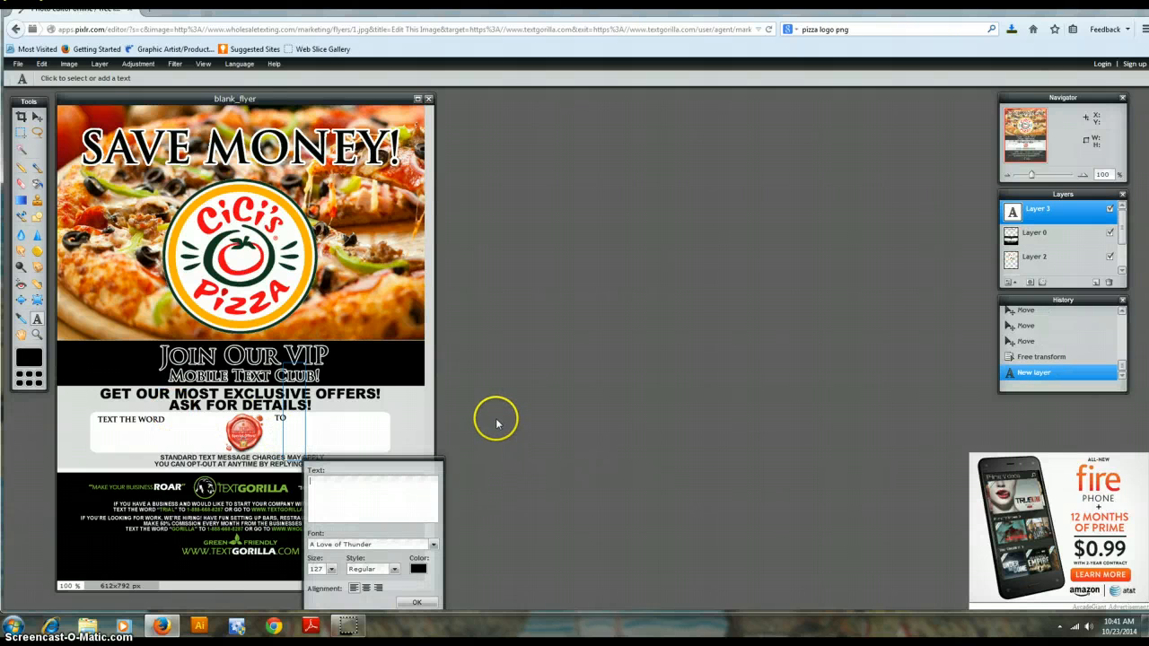
pyautogui.write('1-')
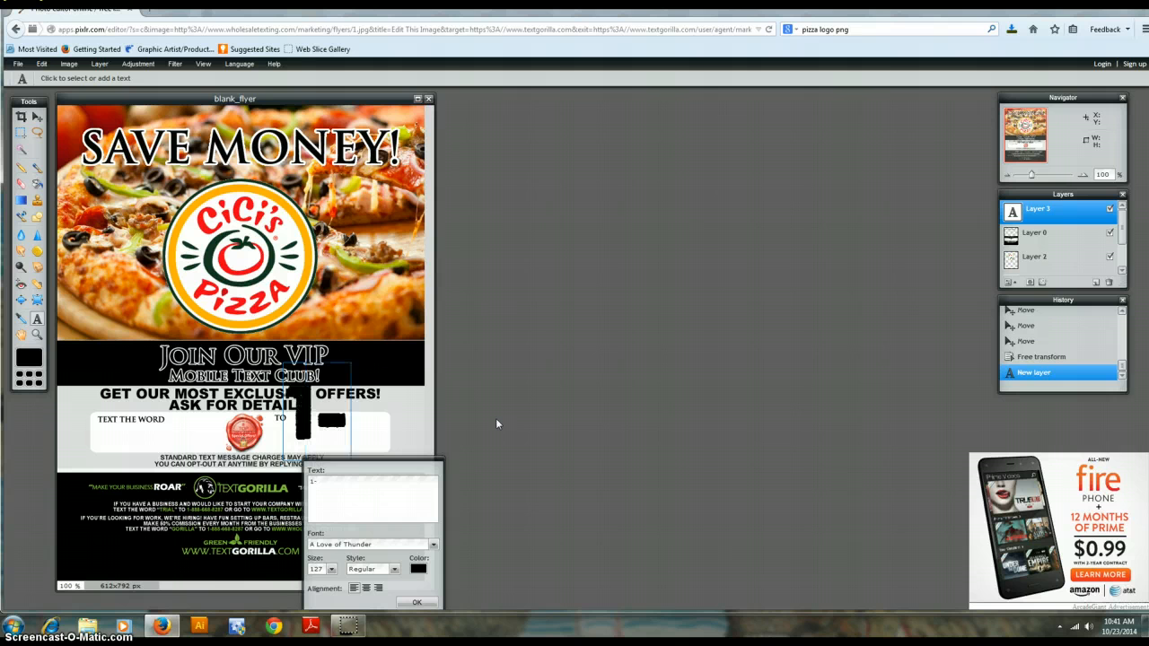
pyautogui.write('8000')
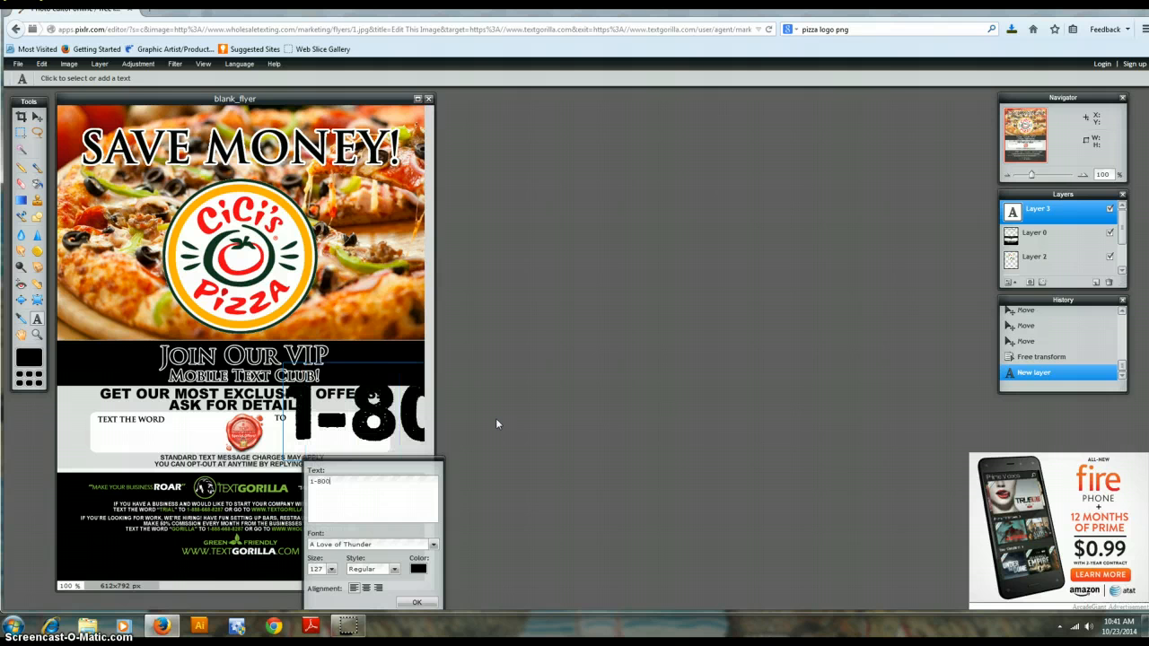
pyautogui.press('BackSpace')
pyautogui.press('BackSpace')
pyautogui.press('BackSpace')
pyautogui.press('BackSpace')
pyautogui.press('BackSpace')
pyautogui.press('BackSpace')
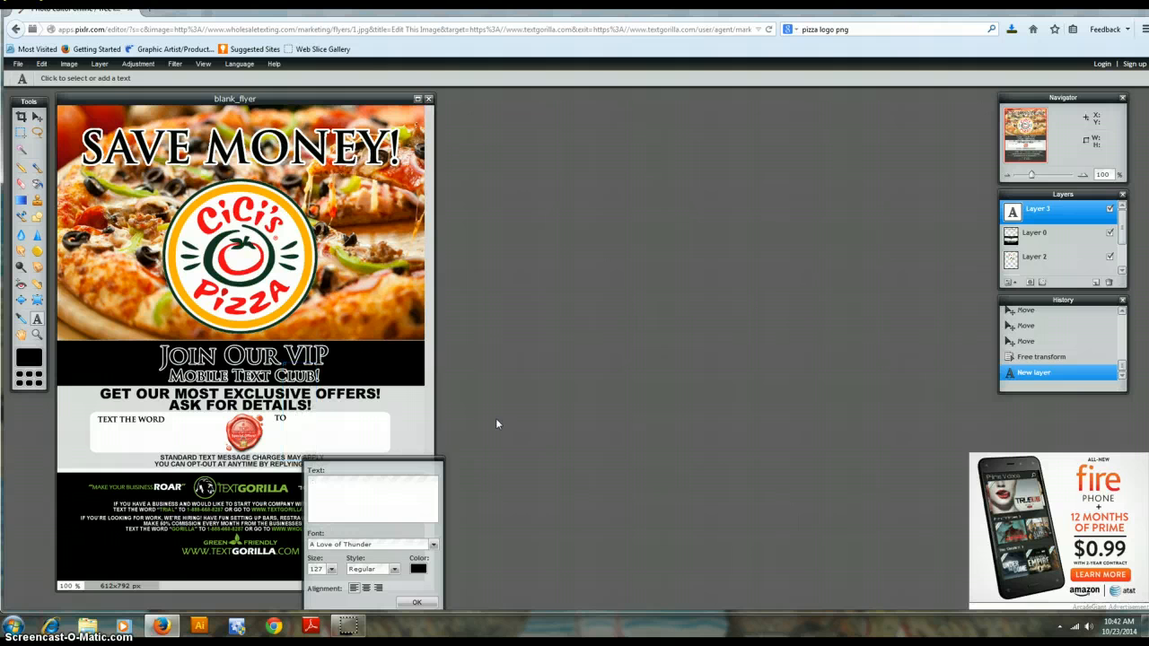
# - Enter the text-club phone number as the new layer's text and set its size to 26
pyautogui.write('555')
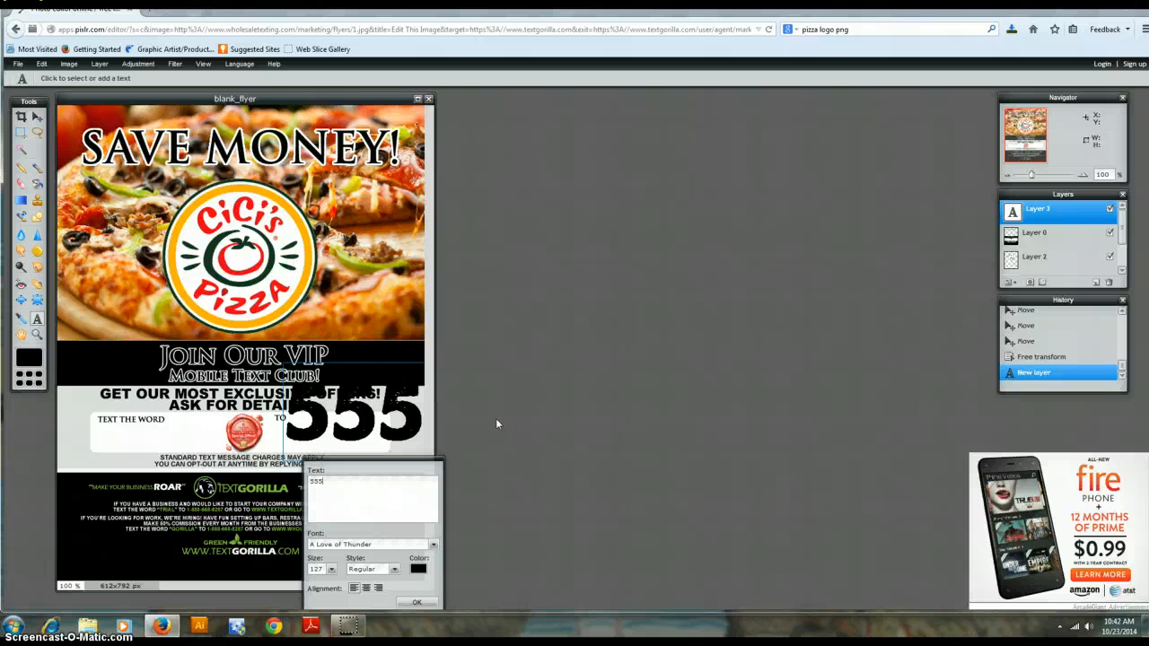
pyautogui.click(283, 401)
pyautogui.click(330, 570)
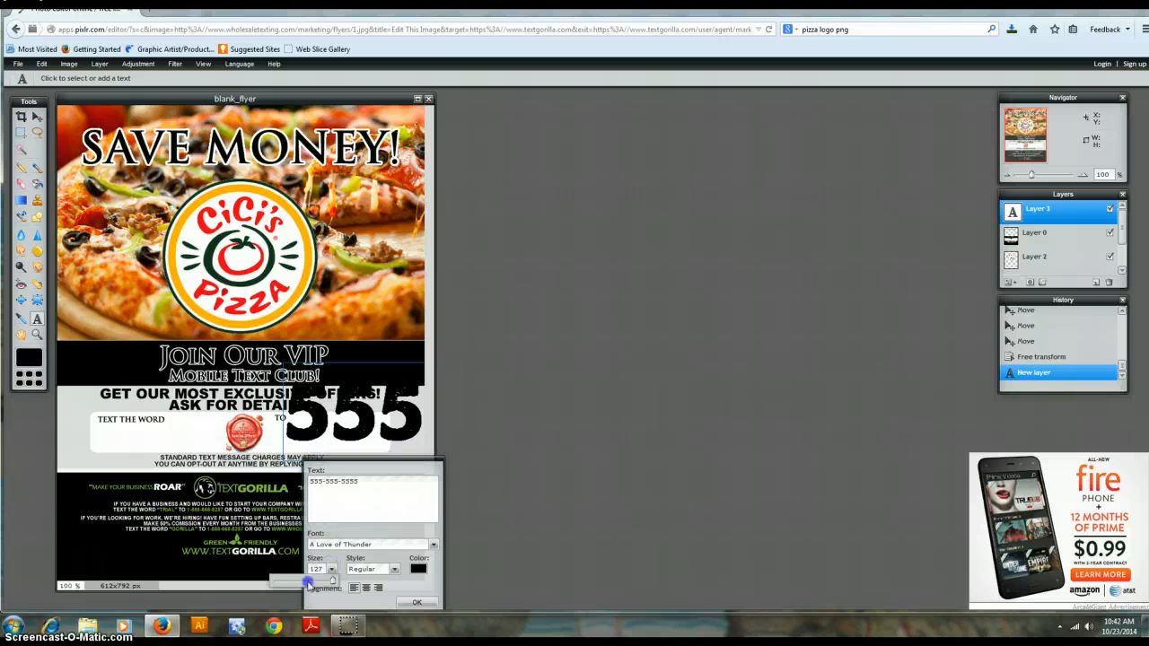
pyautogui.moveTo(308, 582); pyautogui.dragTo(283, 582)
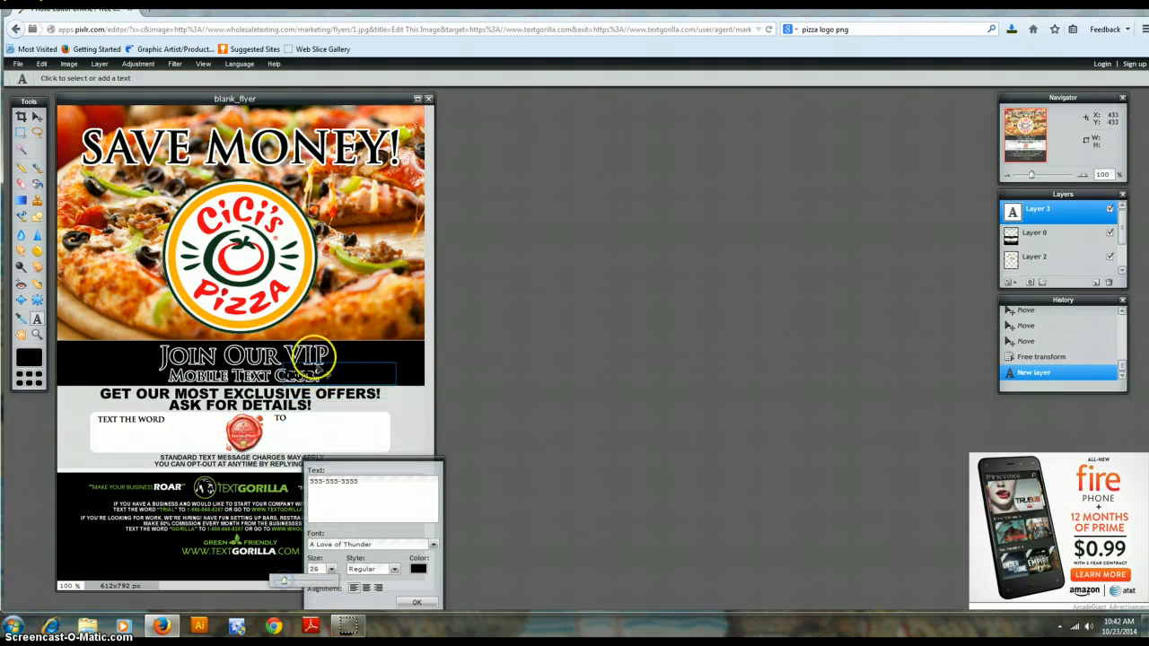
# - Move the phone number into the white box beneath TO, set its size to 28, and finish the text
pyautogui.moveTo(319, 359); pyautogui.dragTo(317, 434)
pyautogui.click(330, 569)
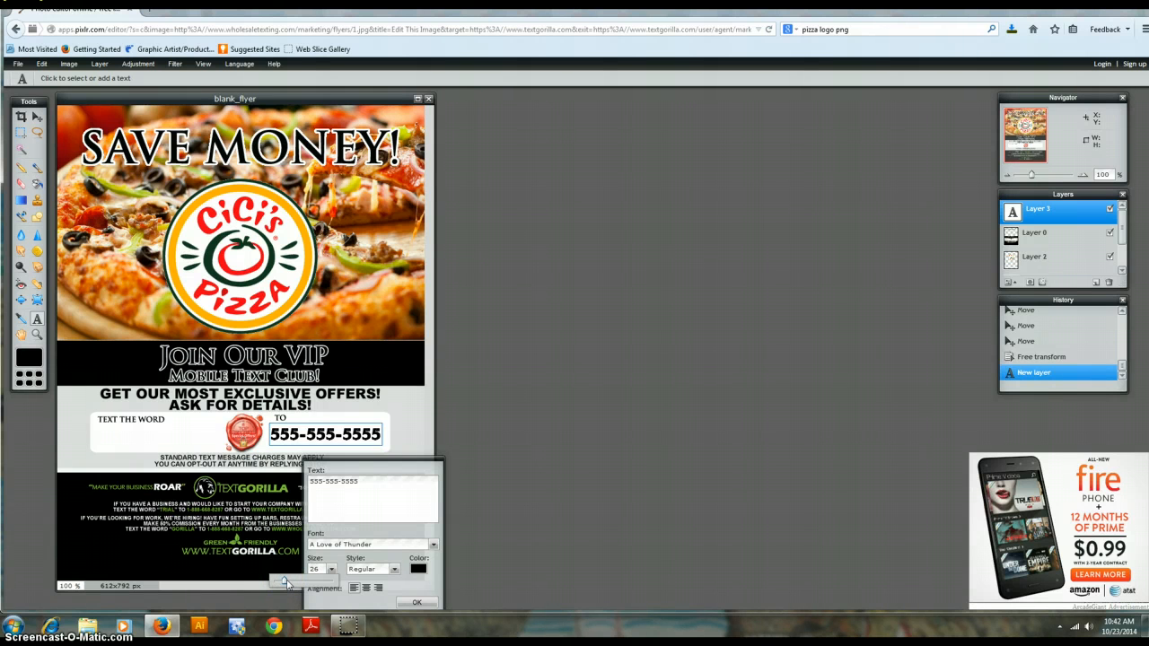
pyautogui.moveTo(285, 582); pyautogui.dragTo(285, 581)
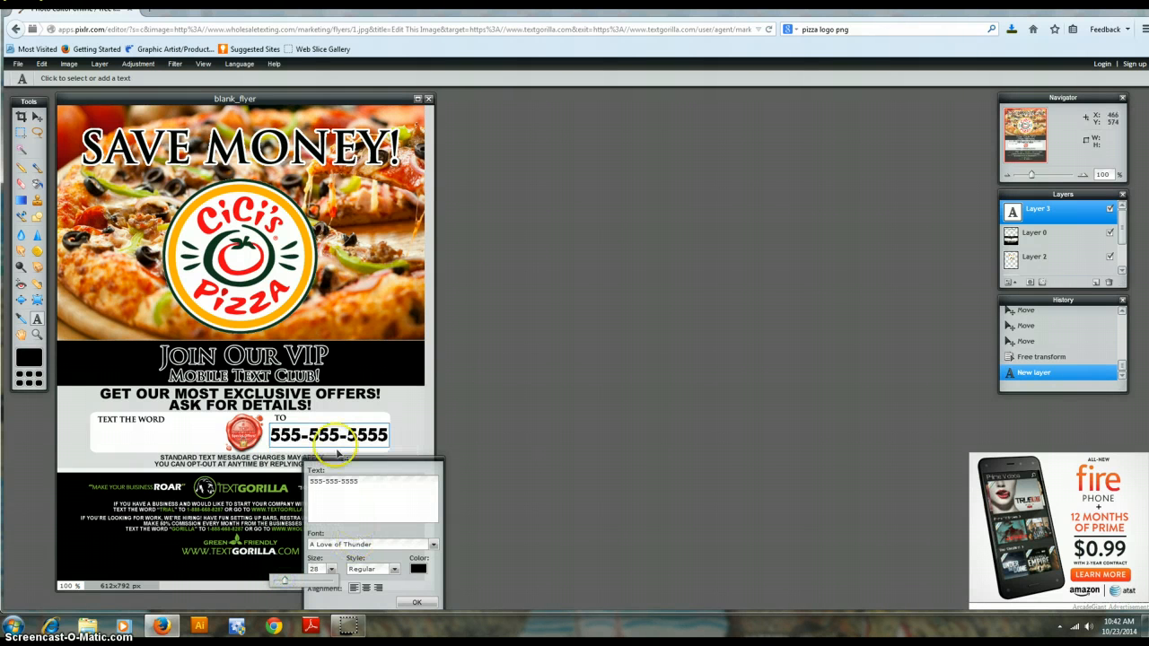
pyautogui.moveTo(329, 436); pyautogui.dragTo(342, 446)
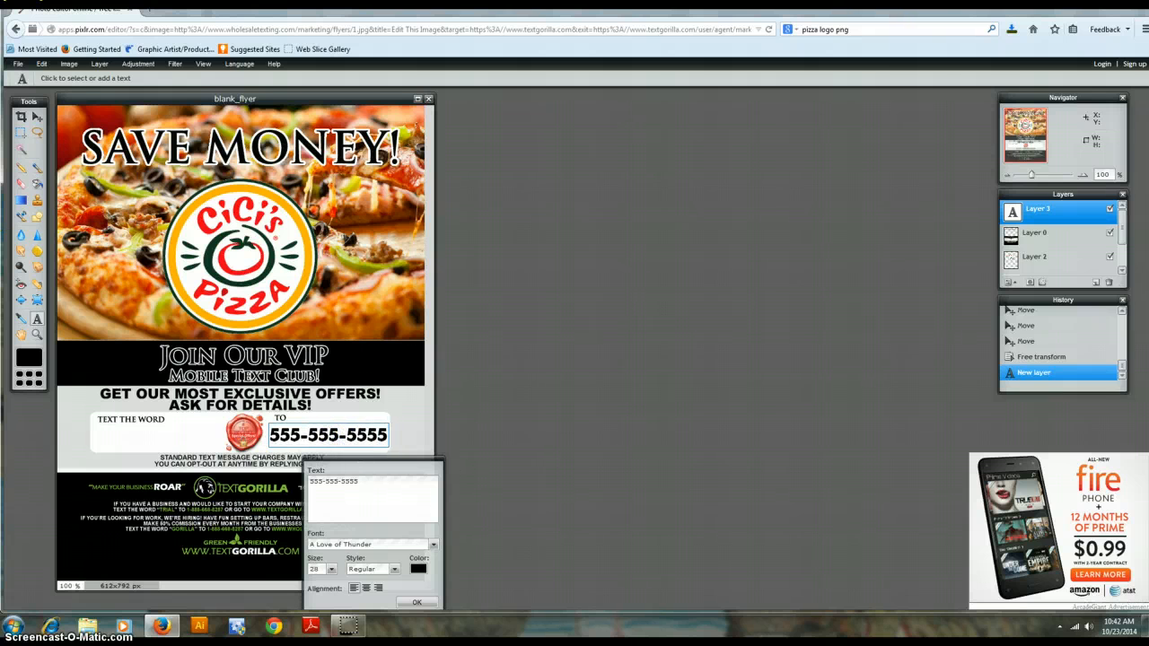
pyautogui.click(37, 117)
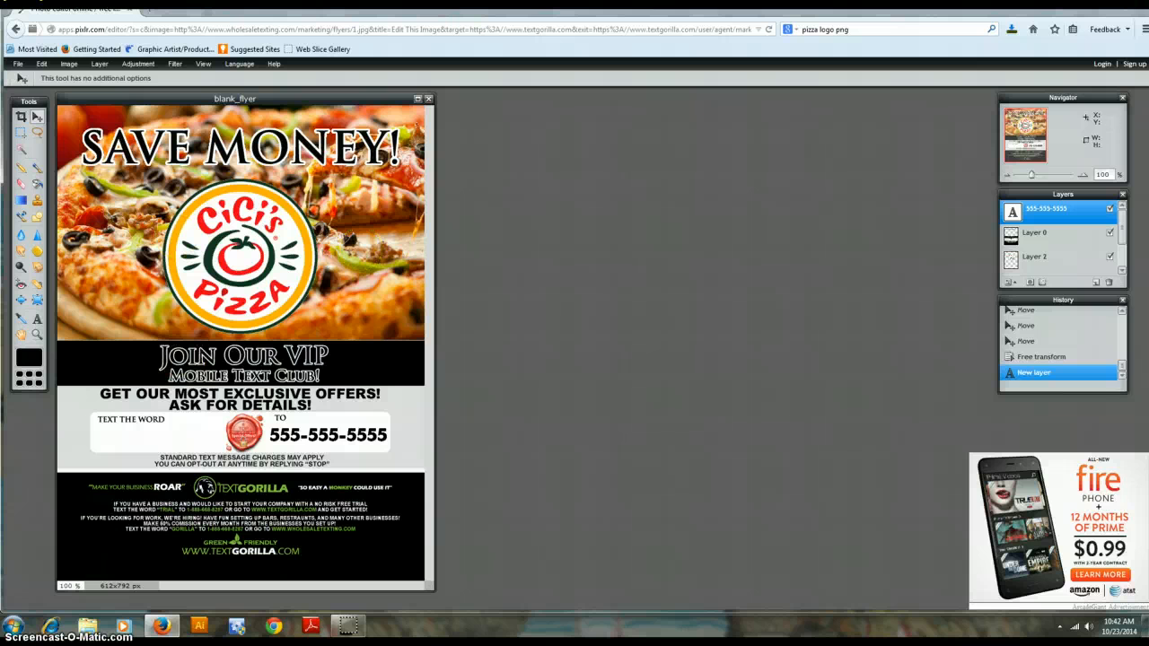
# - Add the text PIZZA at size 43 in the white box, beneath Text The Word and beside the red seal
pyautogui.click(36, 319)
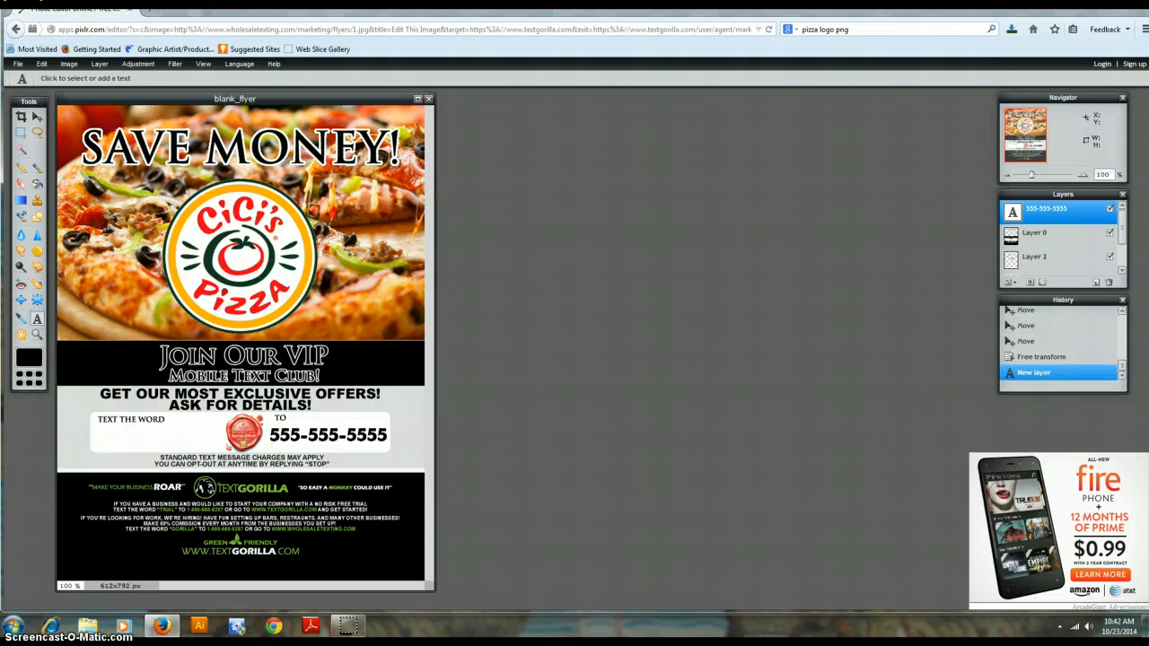
pyautogui.click(105, 429)
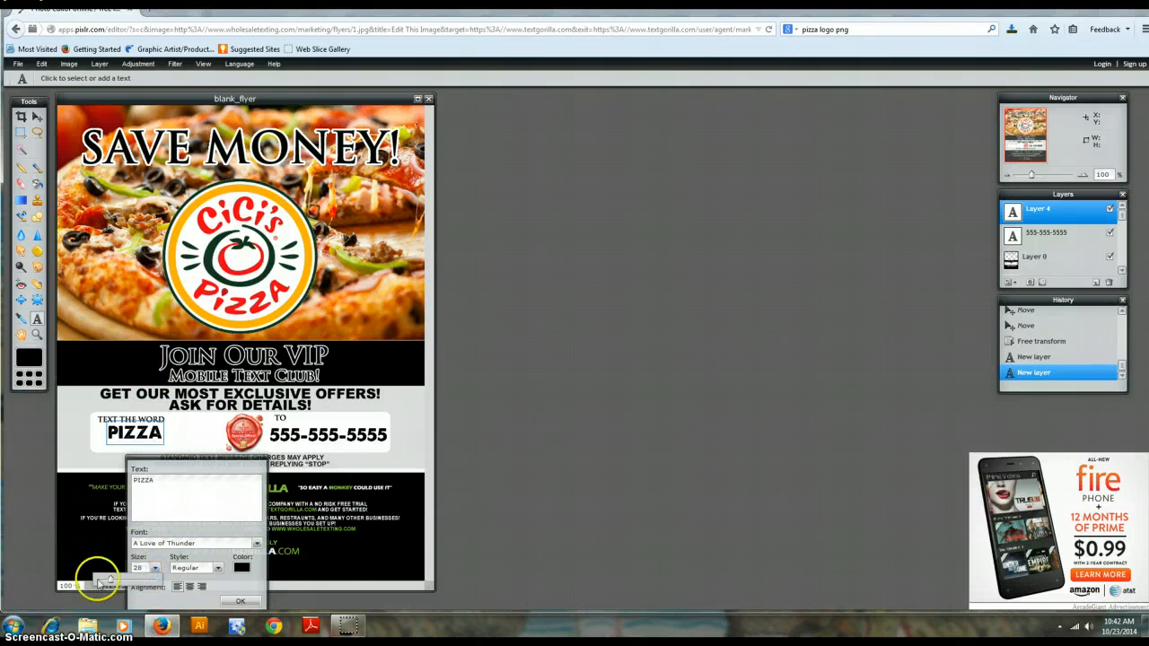
pyautogui.moveTo(99, 581); pyautogui.dragTo(115, 582)
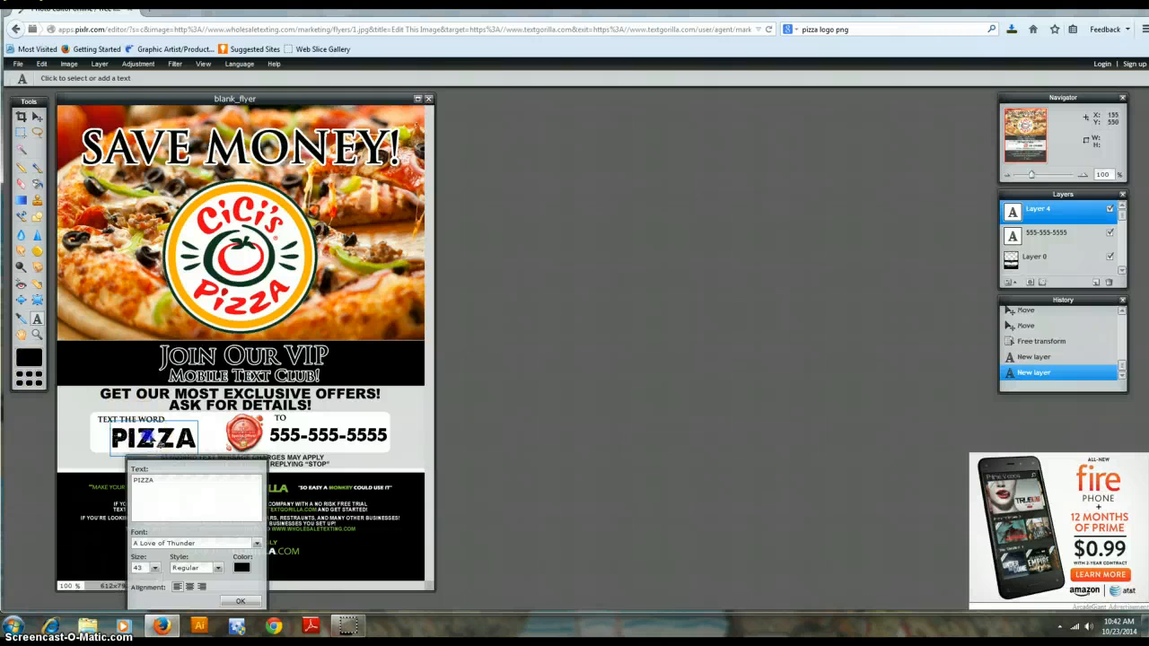
pyautogui.moveTo(148, 438); pyautogui.dragTo(156, 438)
pyautogui.click(258, 483)
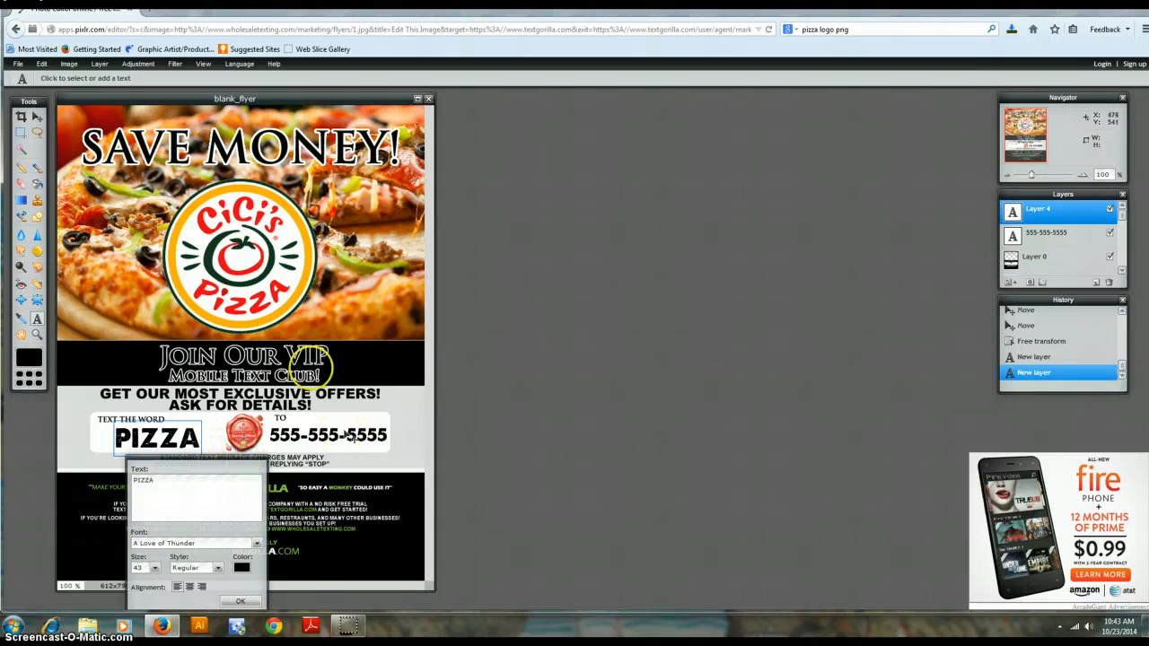
pyautogui.click(37, 117)
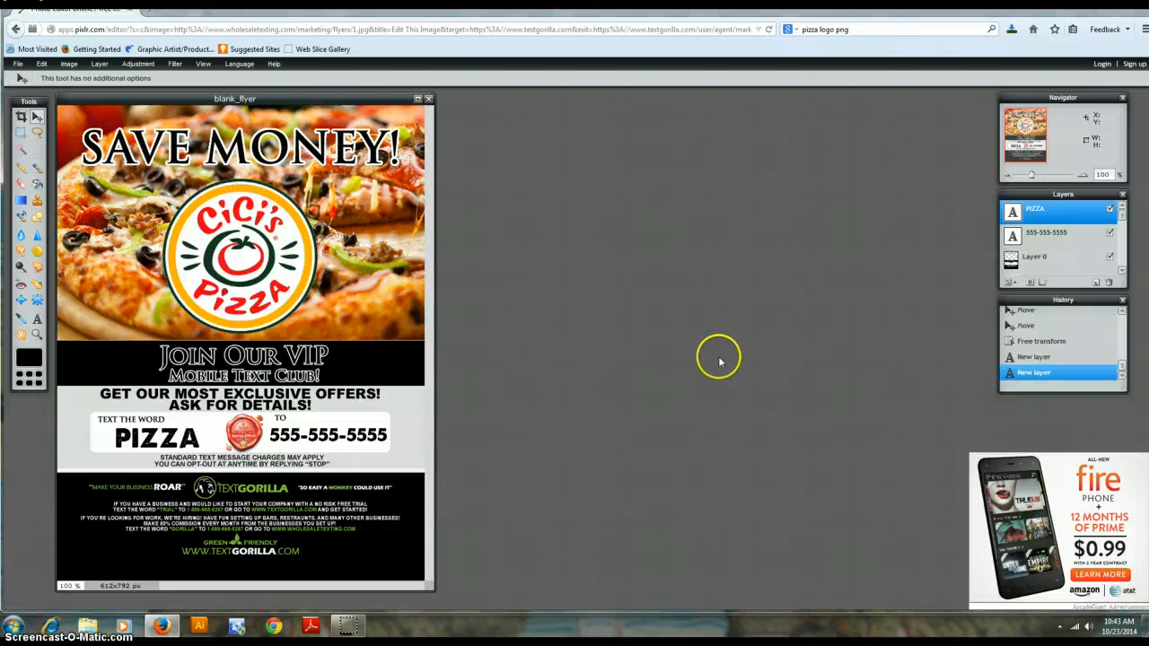
# - Start saving the flyer to the computer as a full-quality transparent PNG
pyautogui.click(17, 64)
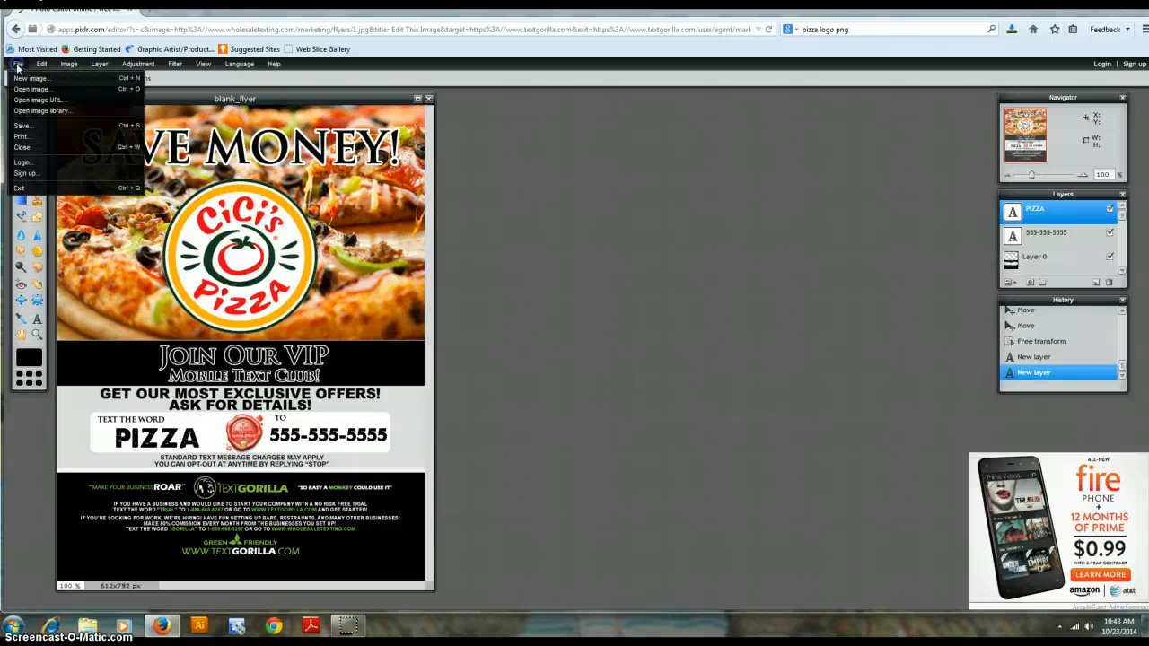
pyautogui.click(48, 128)
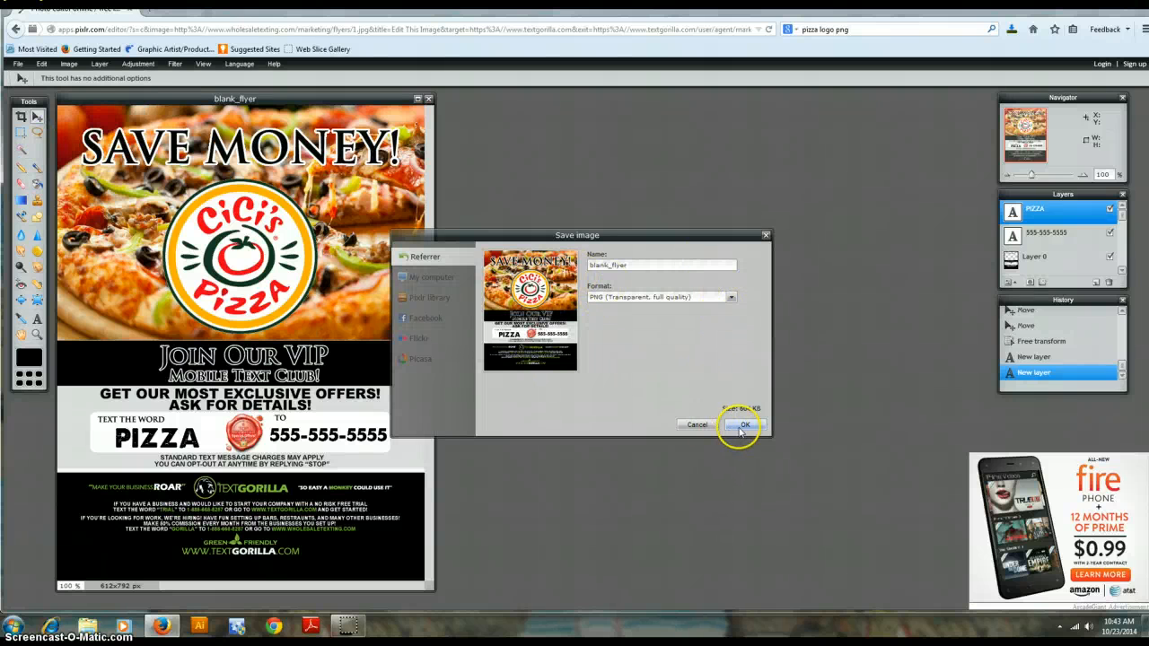
pyautogui.click(420, 276)
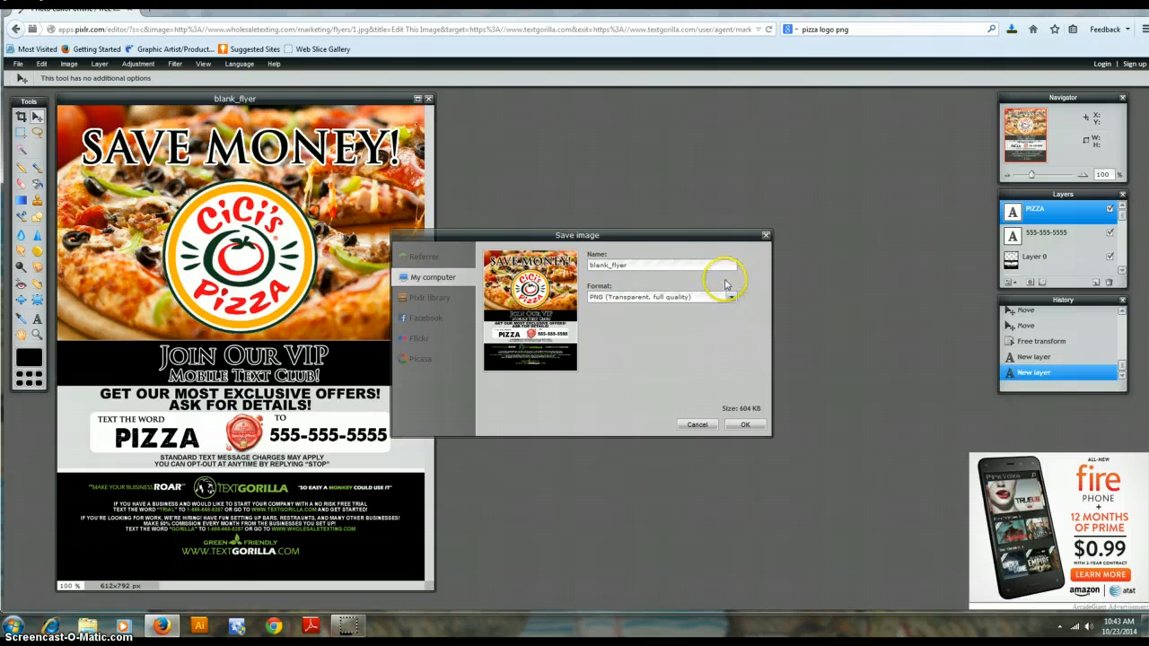
pyautogui.click(741, 425)
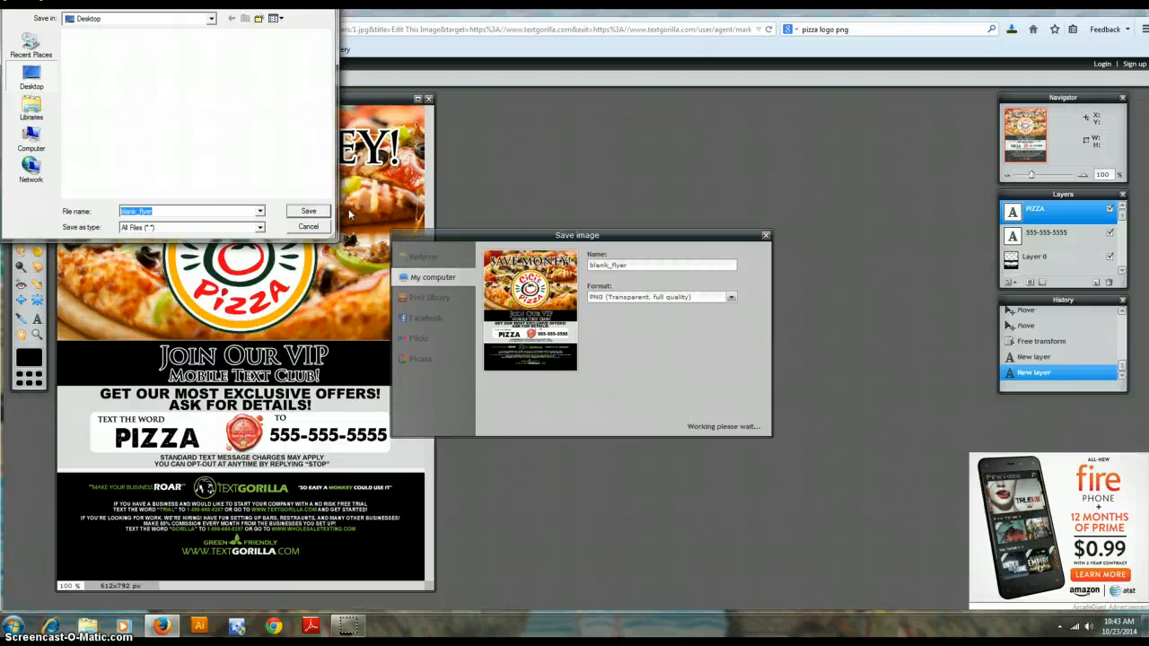
pyautogui.click(310, 213)
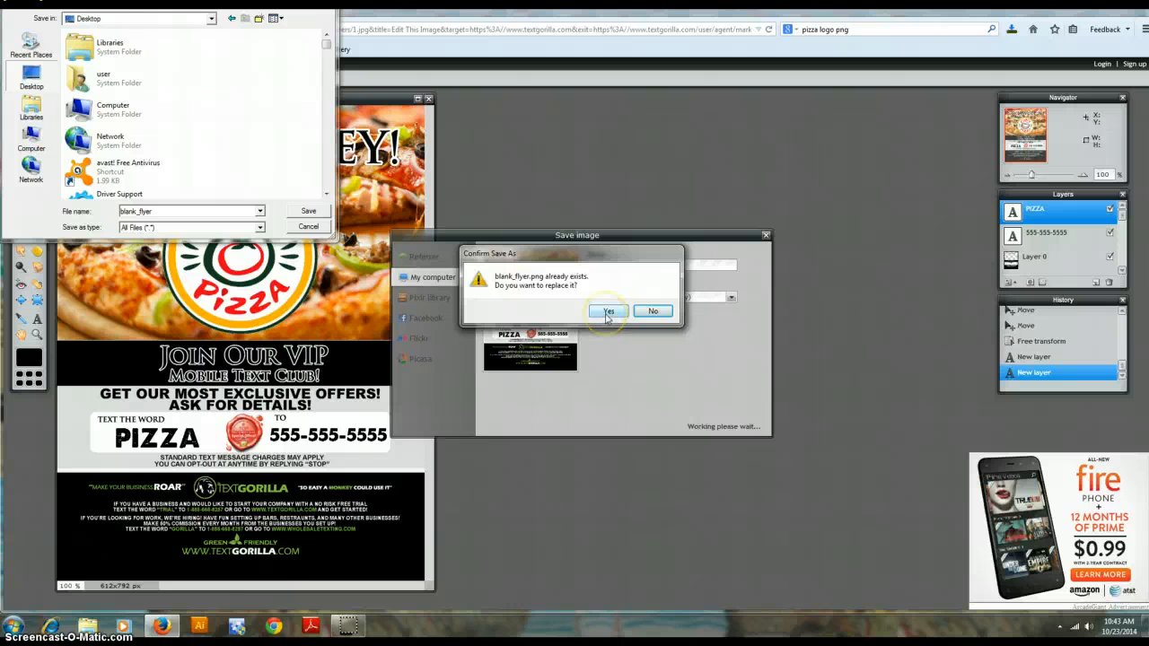
pyautogui.click(608, 315)
pyautogui.click(184, 213)
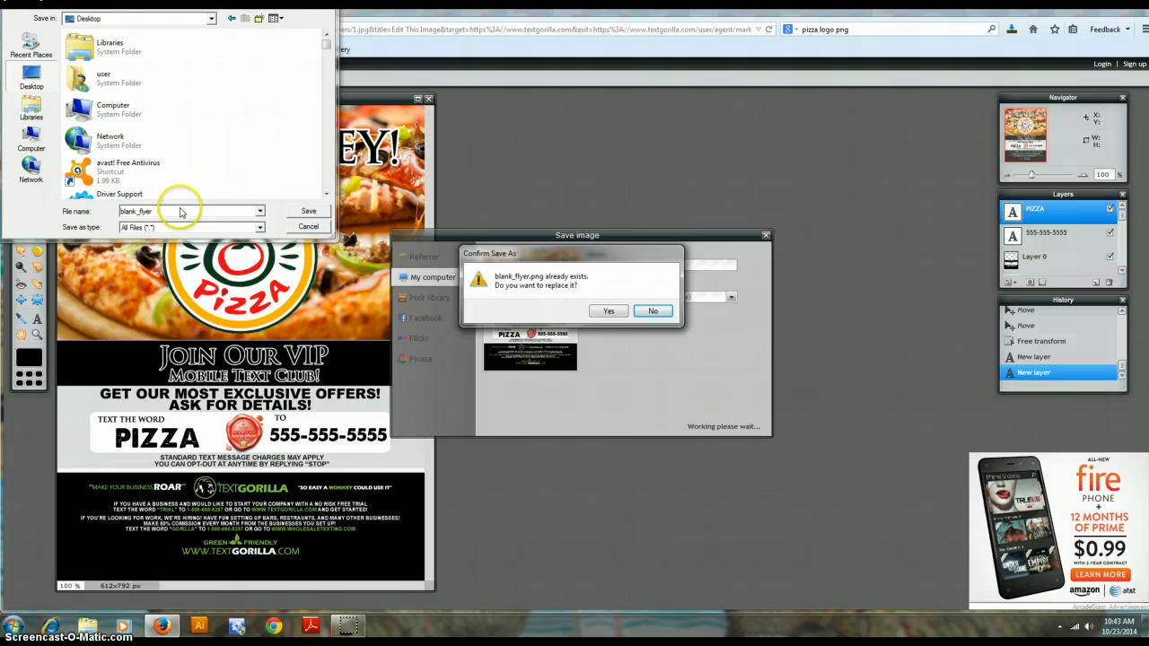
pyautogui.click(653, 310)
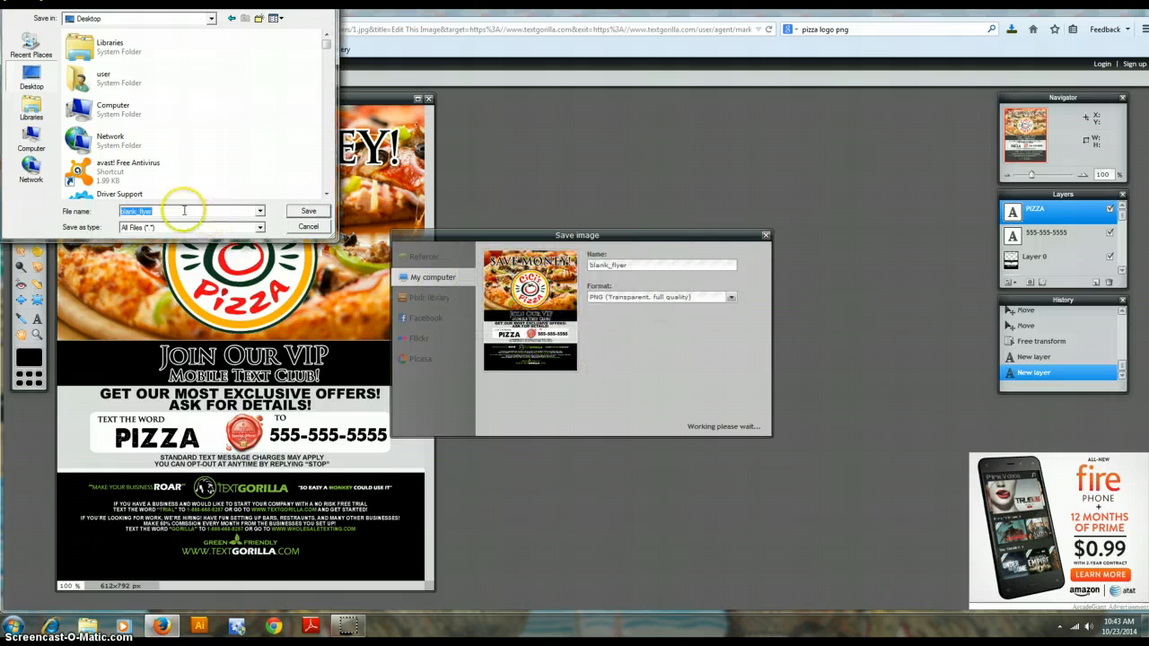
# - Save the flyer to the Desktop under the file name blank_flyer_CICI
pyautogui.click(184, 210)
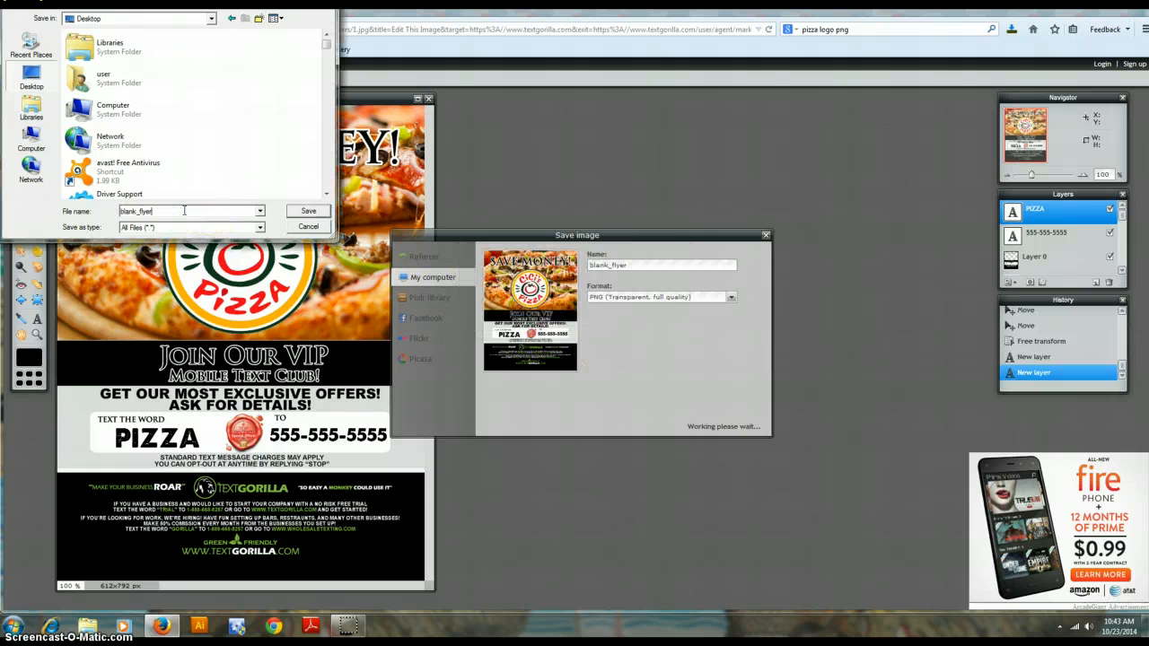
pyautogui.write('_2')
pyautogui.press('BackSpace')
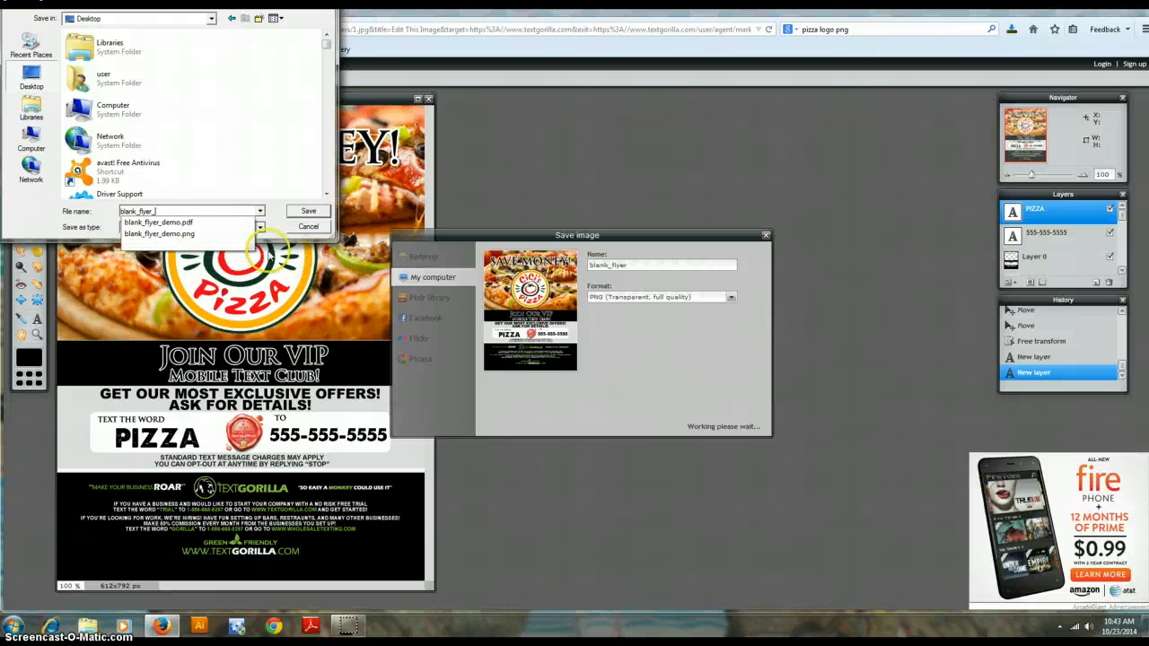
pyautogui.write('CC')
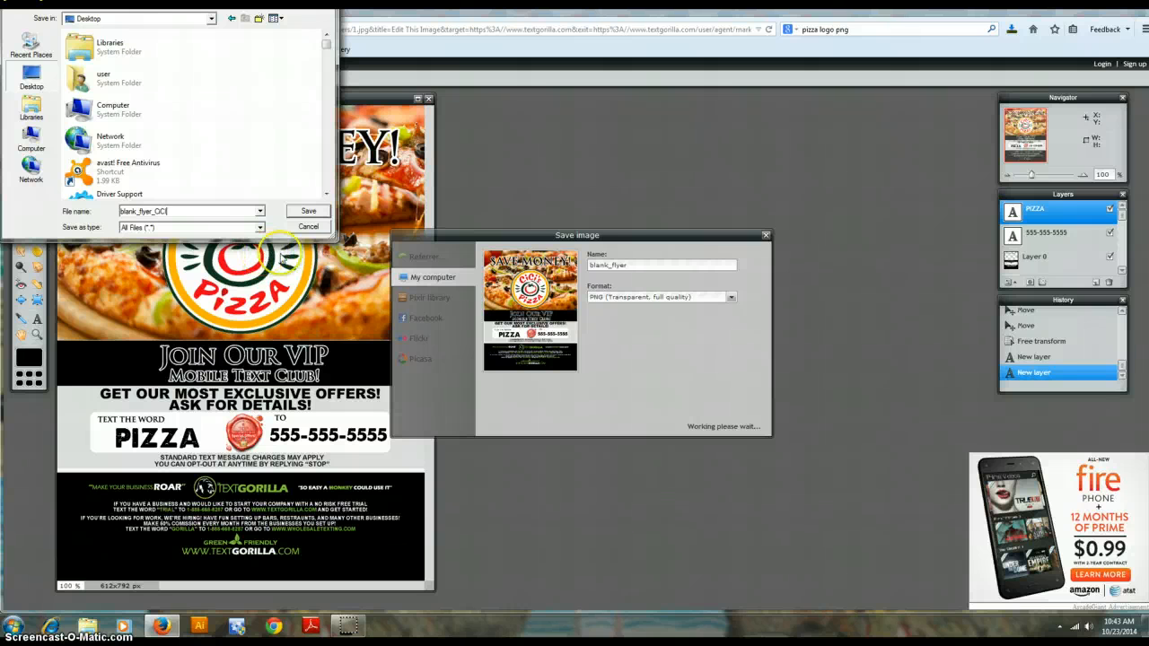
pyautogui.click(308, 209)
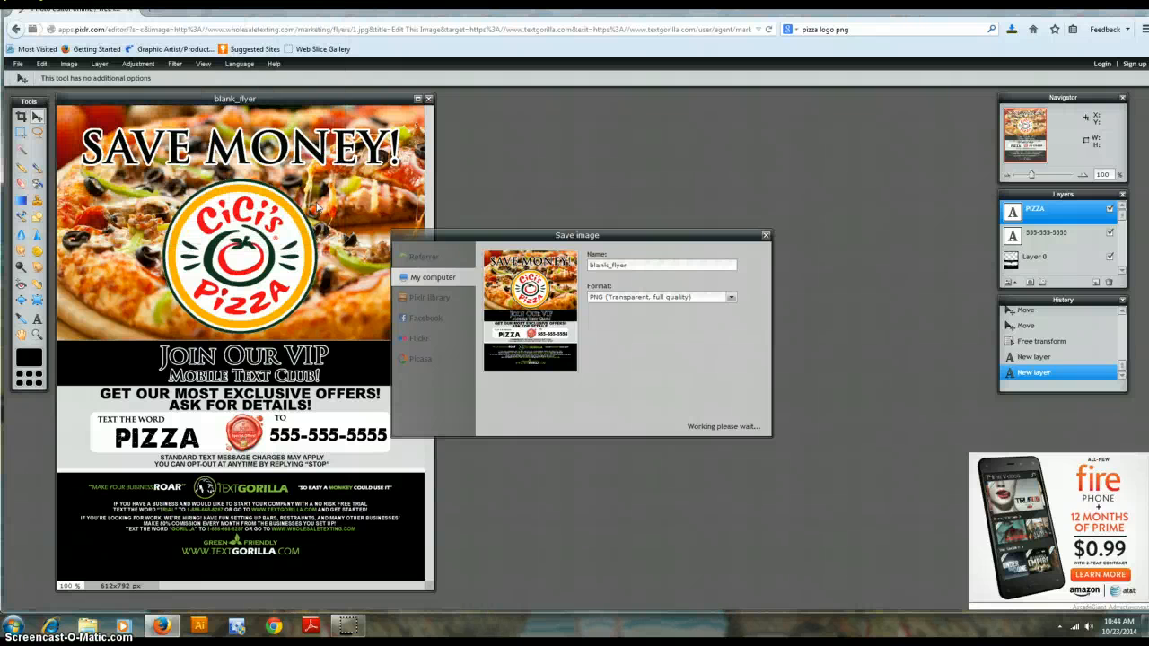